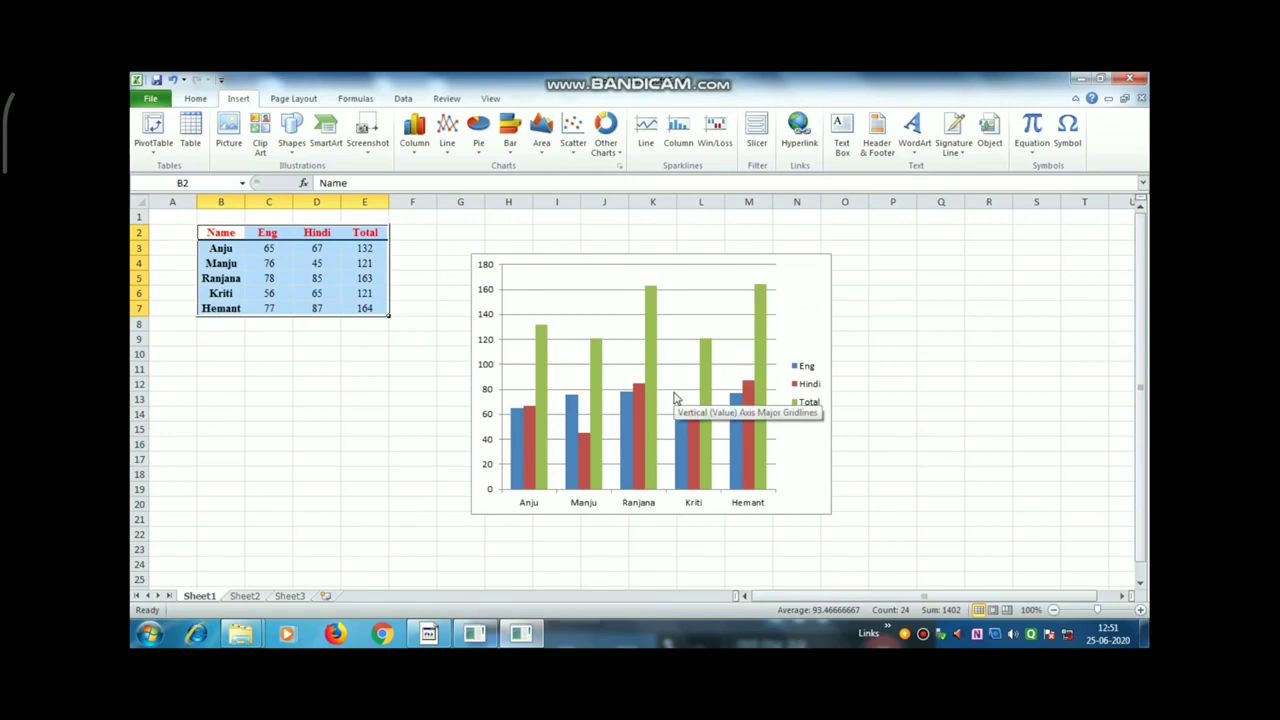
Switch the marks chart to a 2-D Clustered Bar chart and stretch its plot area upward
click(509, 152)
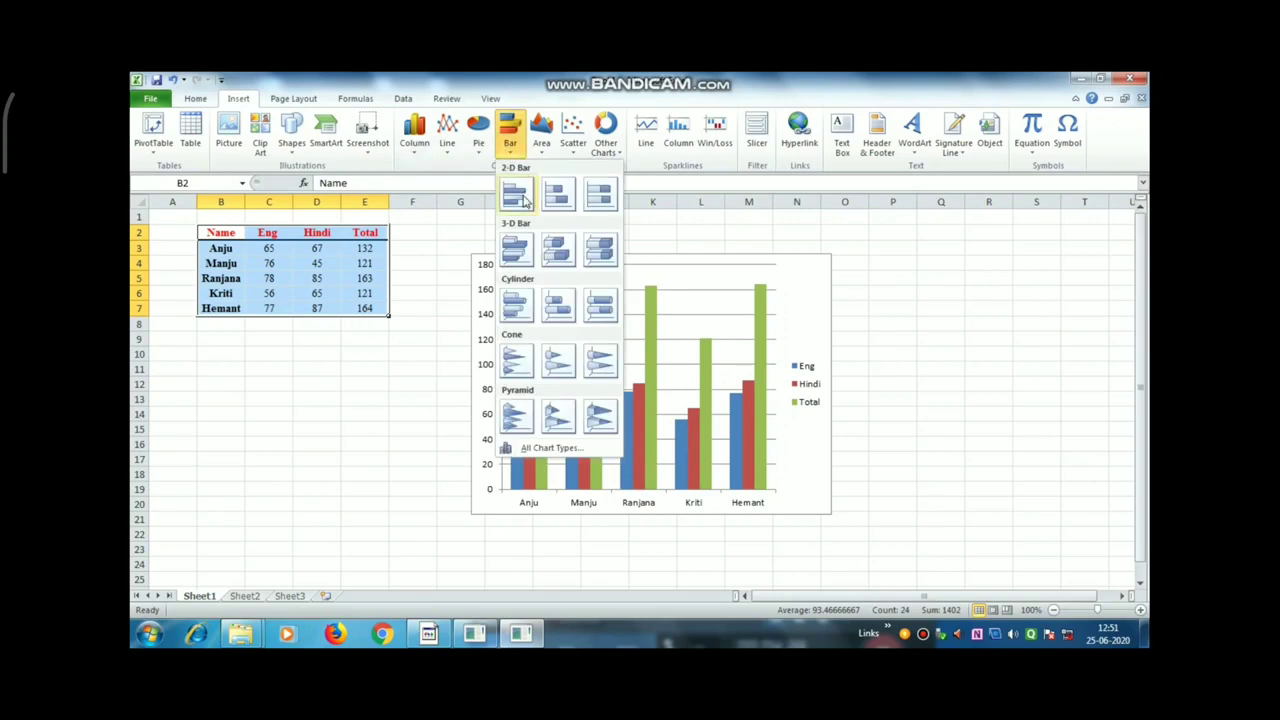
click(516, 196)
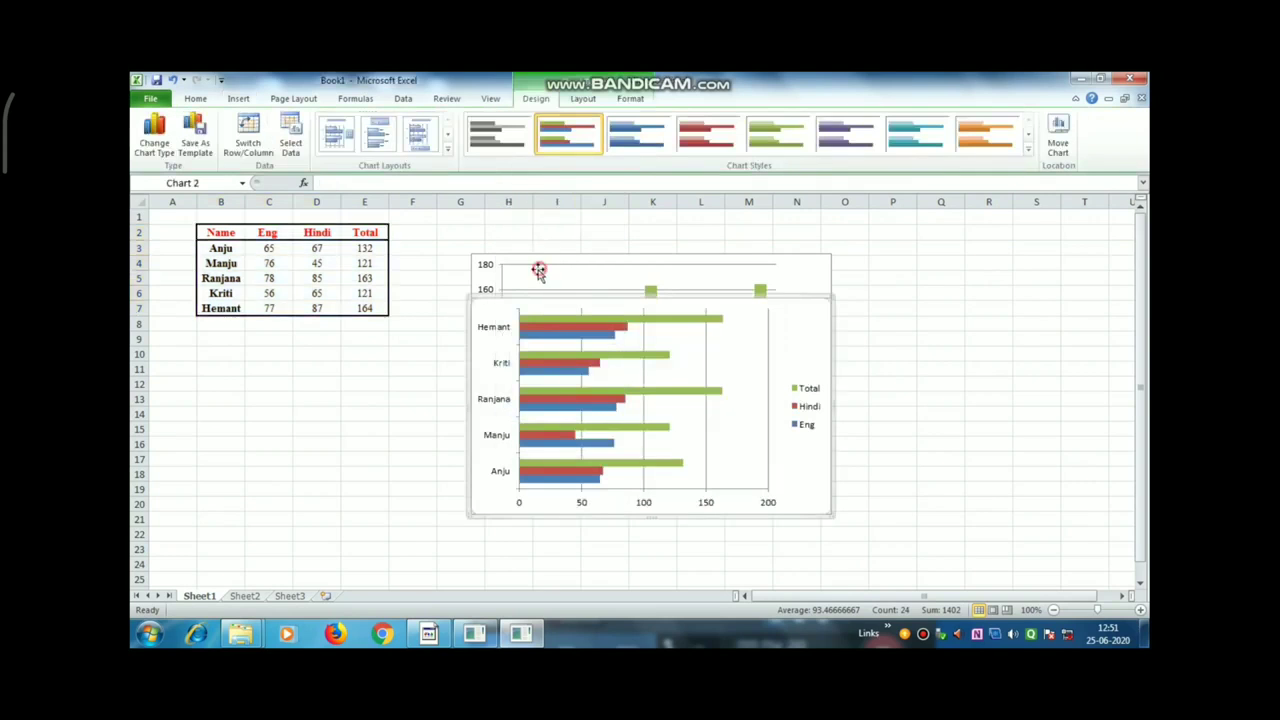
click(538, 272)
click(630, 402)
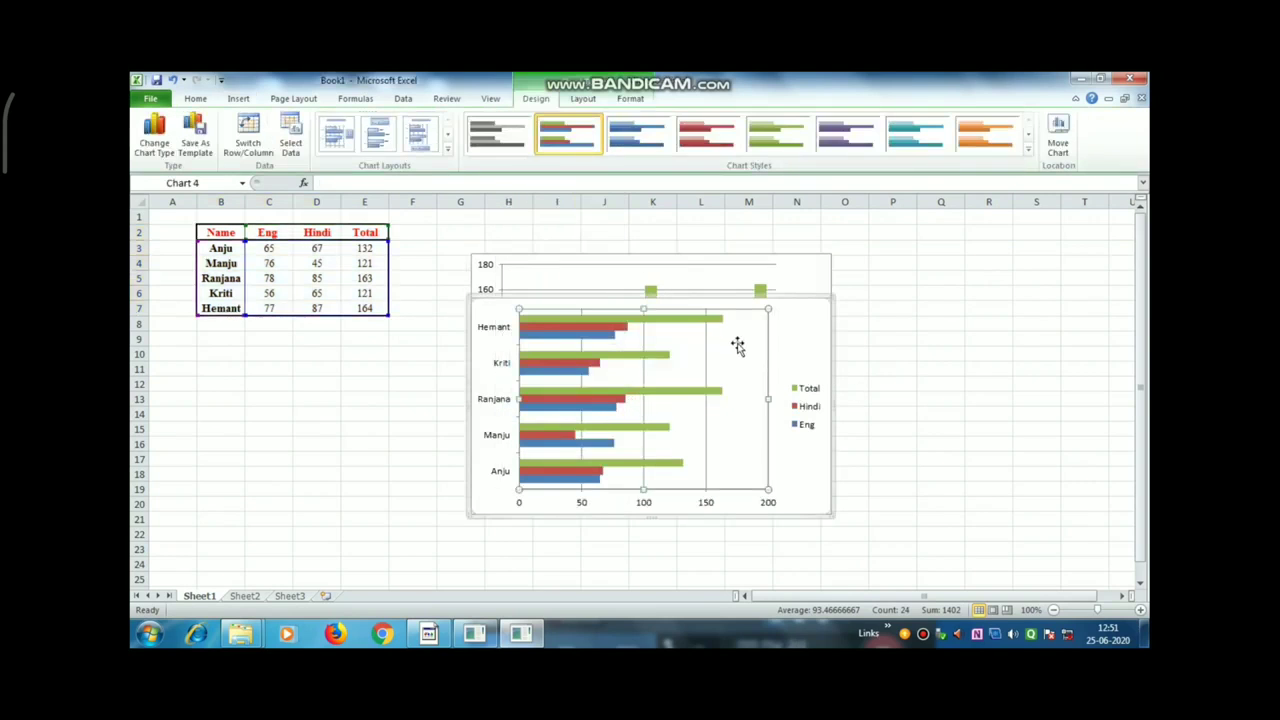
mouse_move(690, 390)
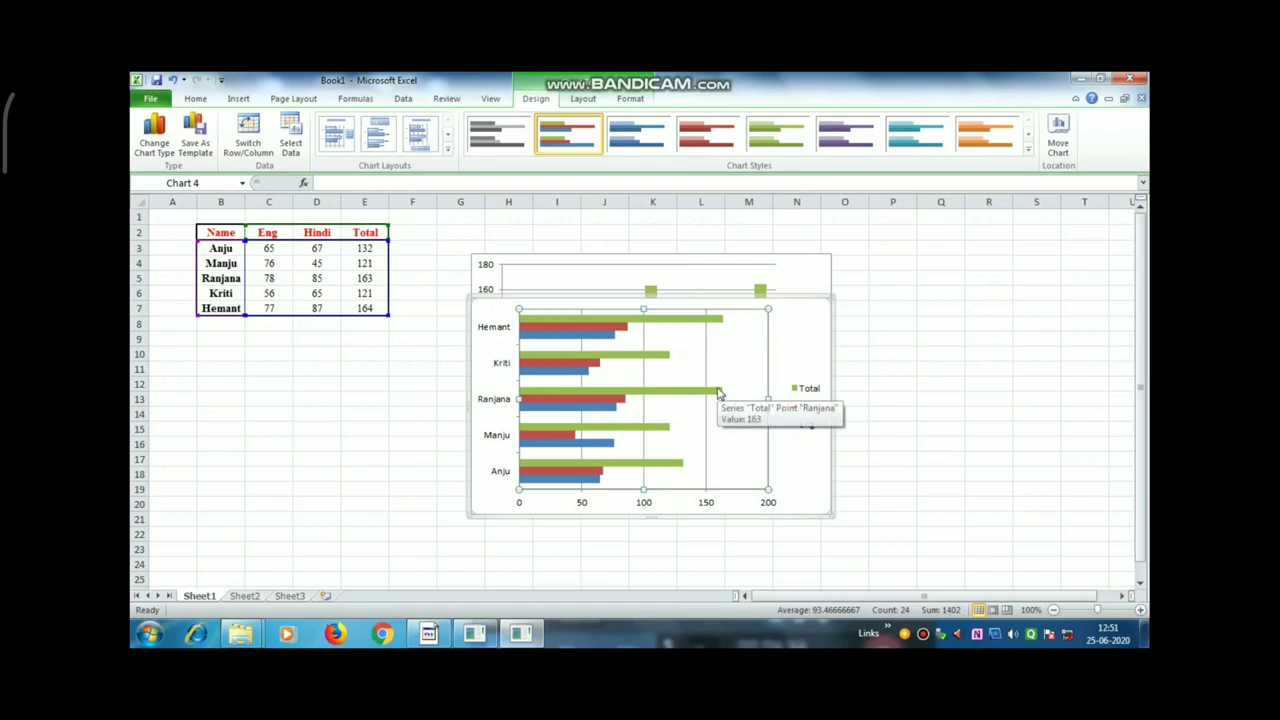
click(498, 315)
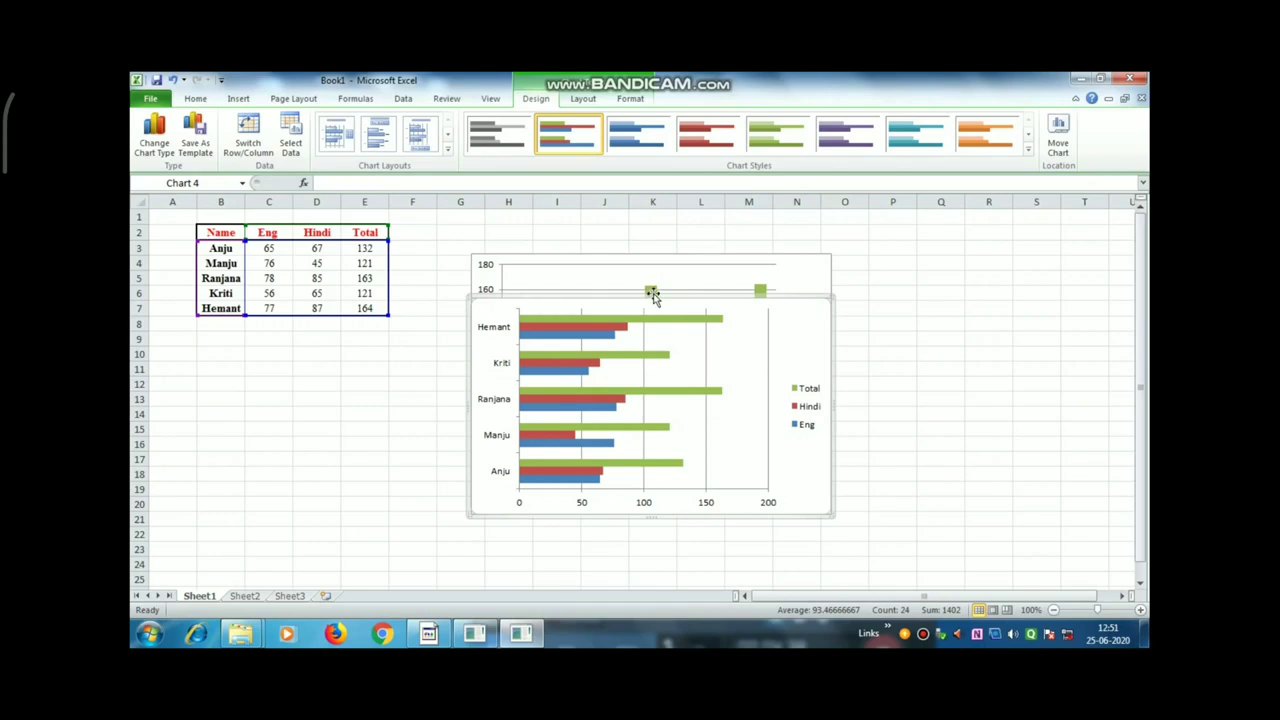
drag(651, 293, 651, 254)
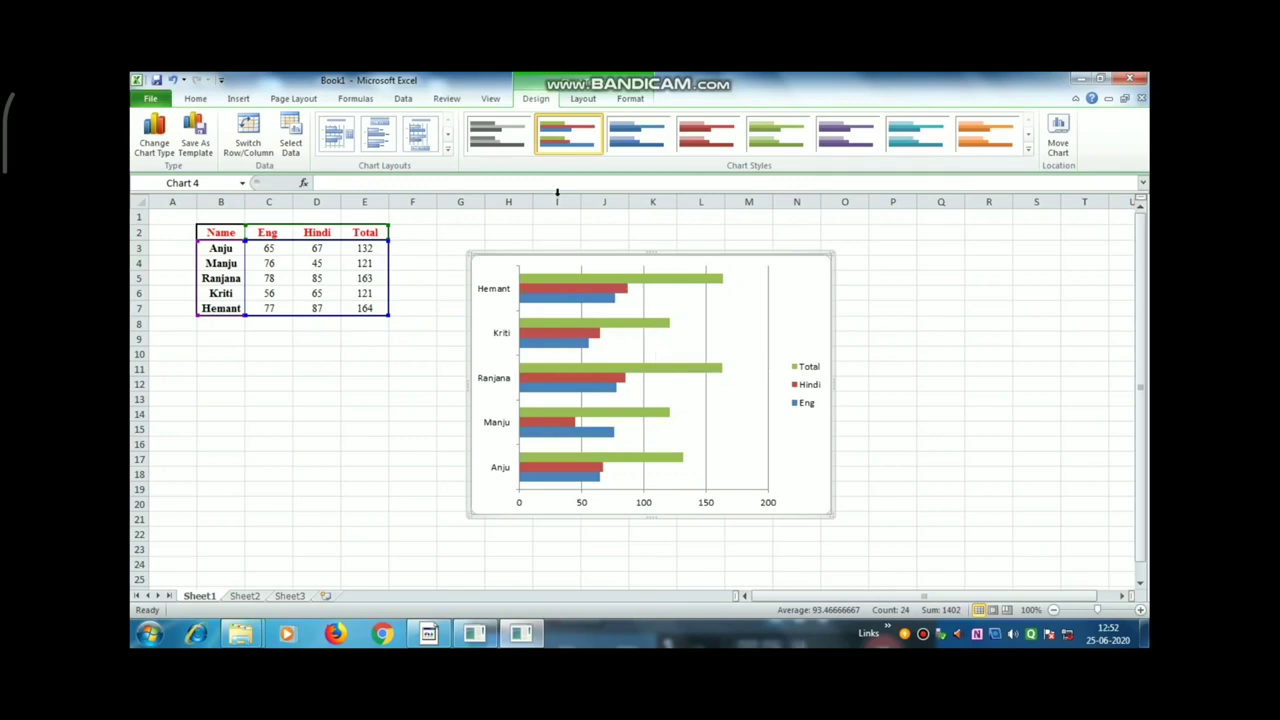
Apply a chart layout with a Chart Title and data labels, then the orange chart style
click(448, 150)
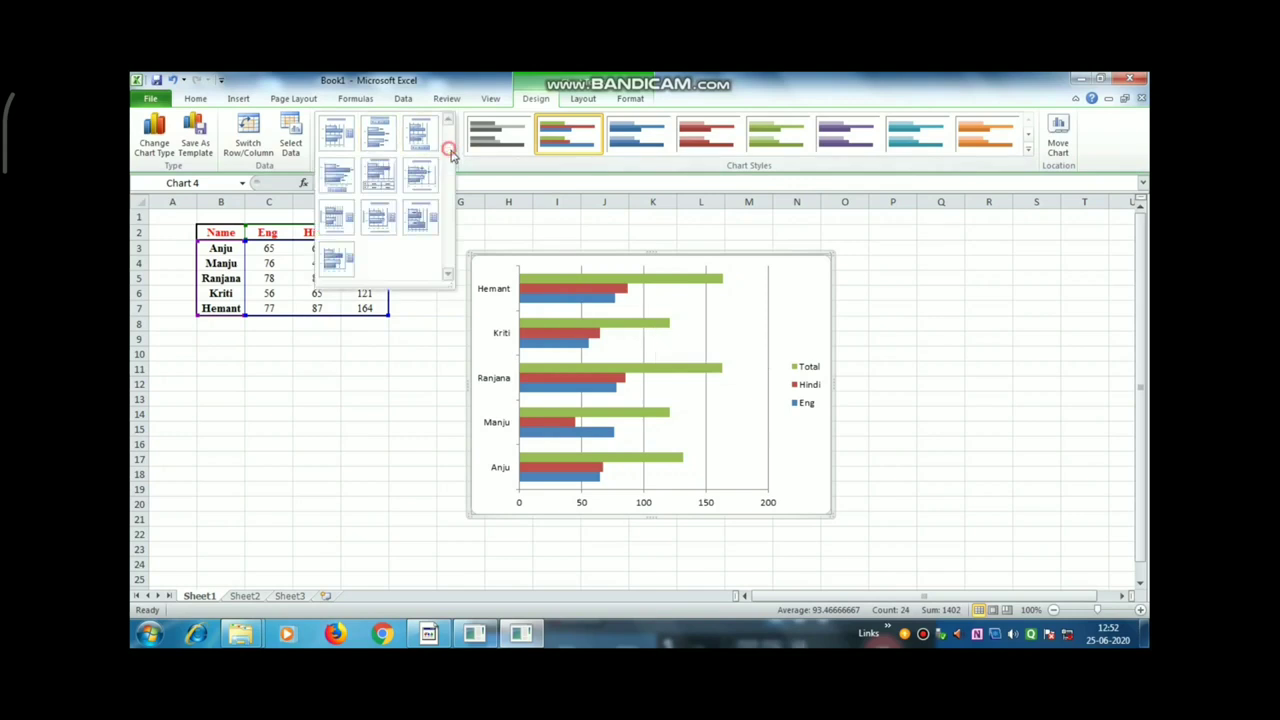
click(424, 215)
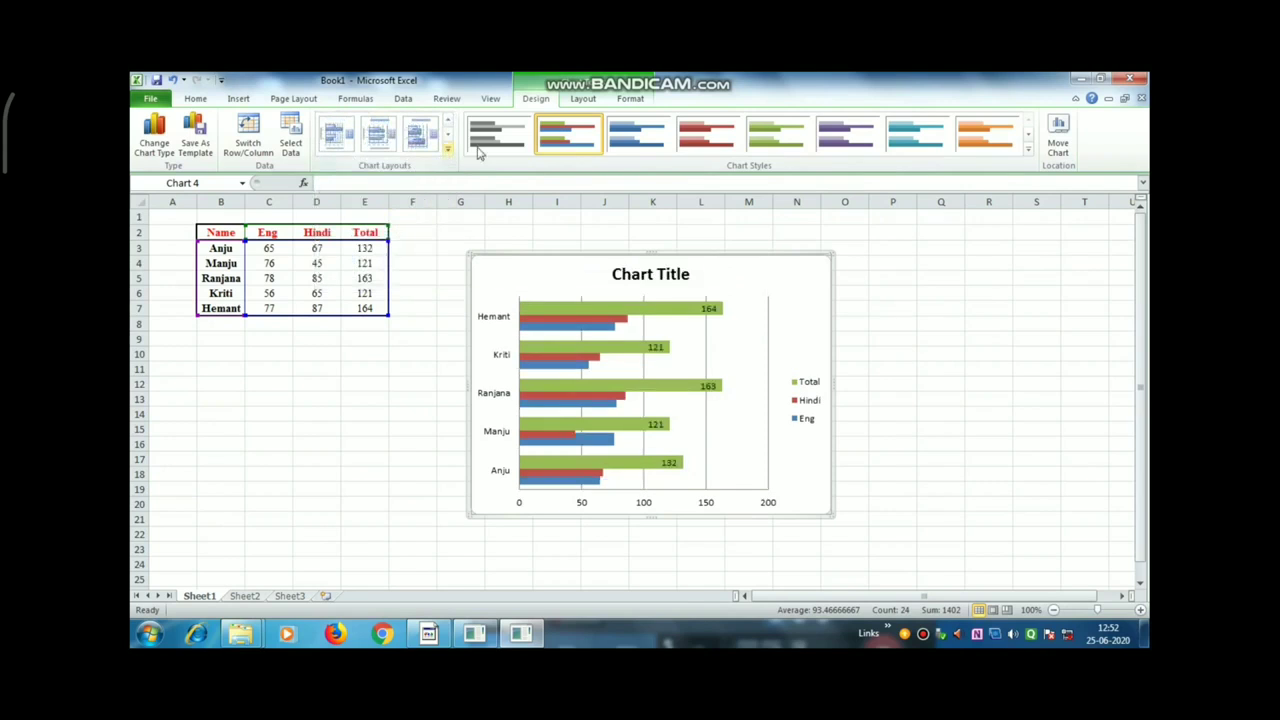
click(1028, 148)
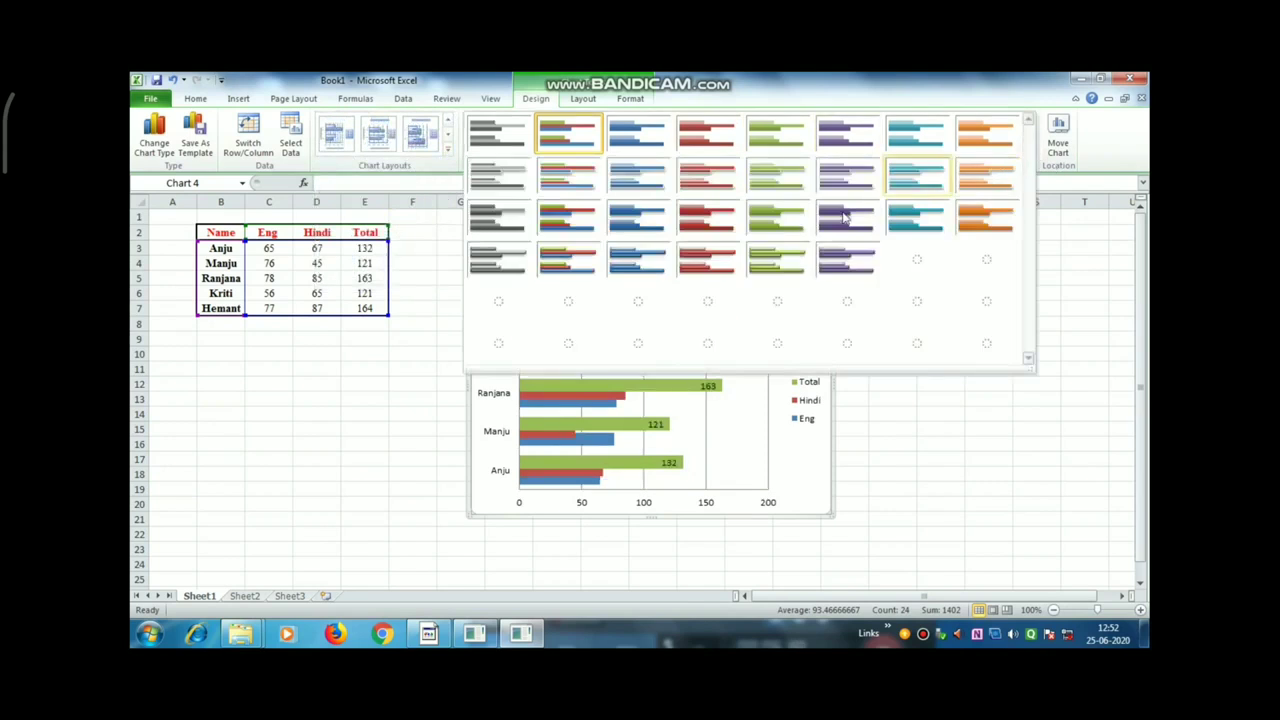
click(766, 302)
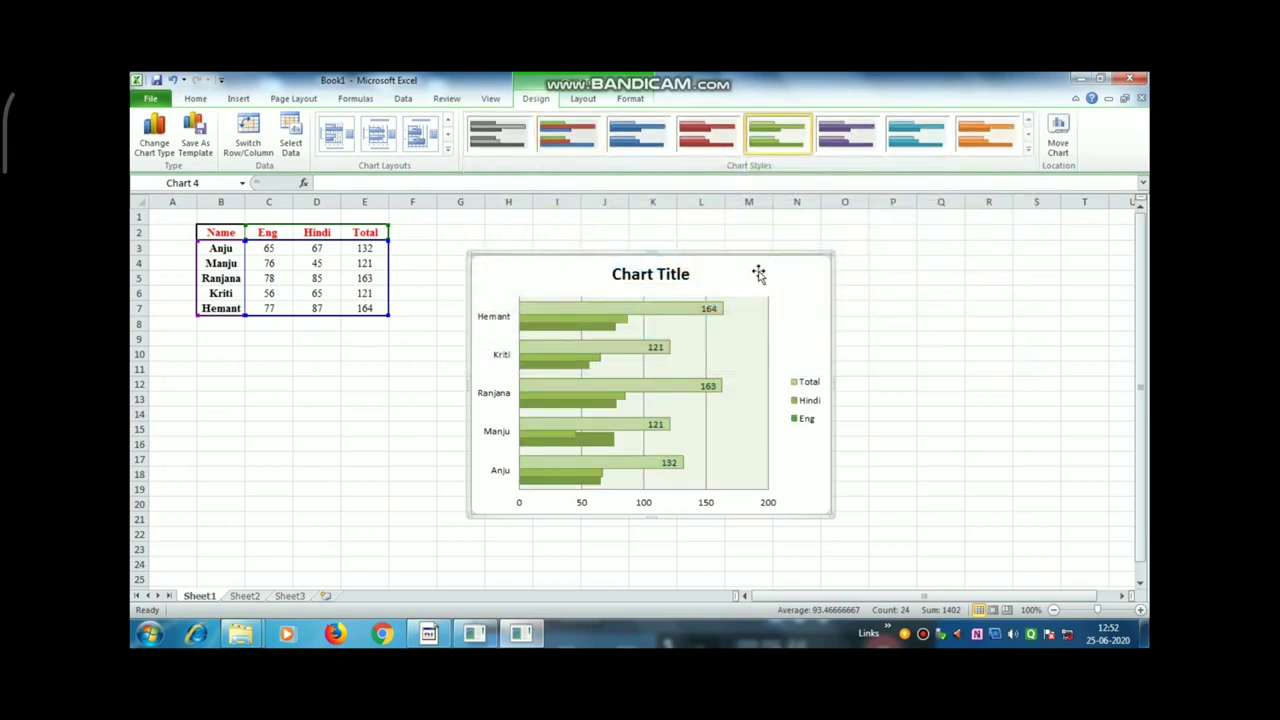
click(1028, 149)
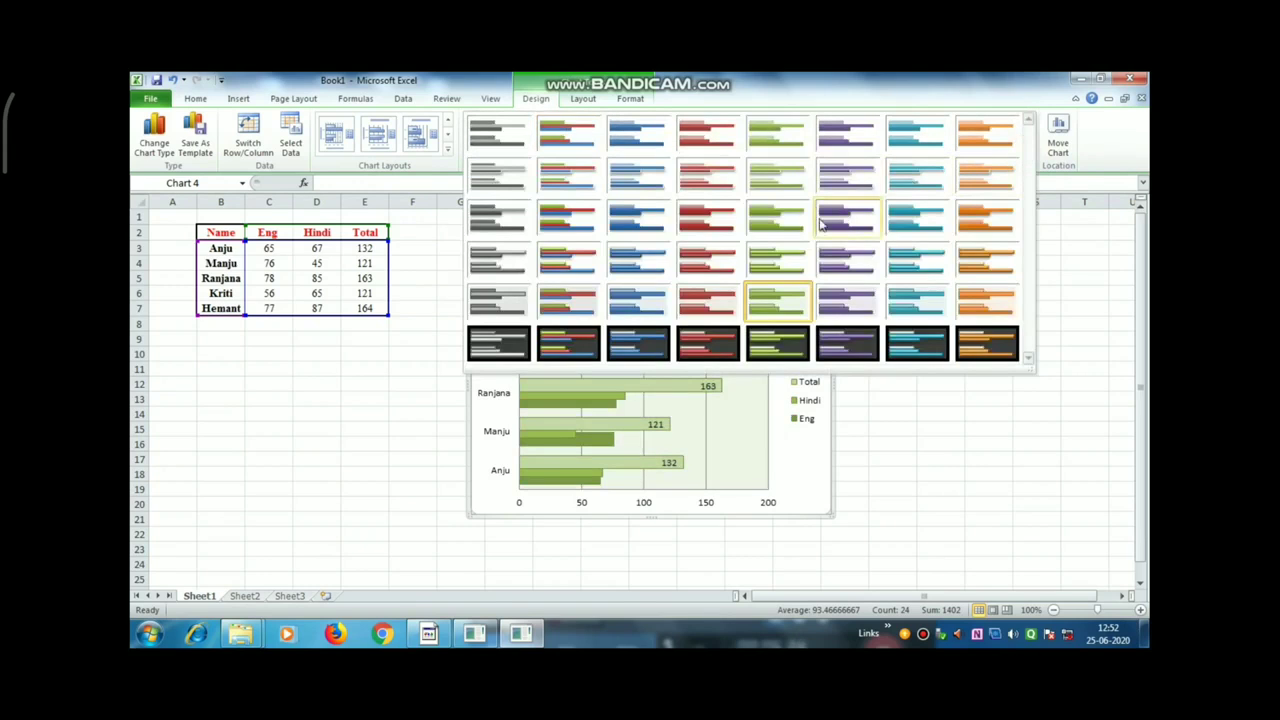
click(840, 254)
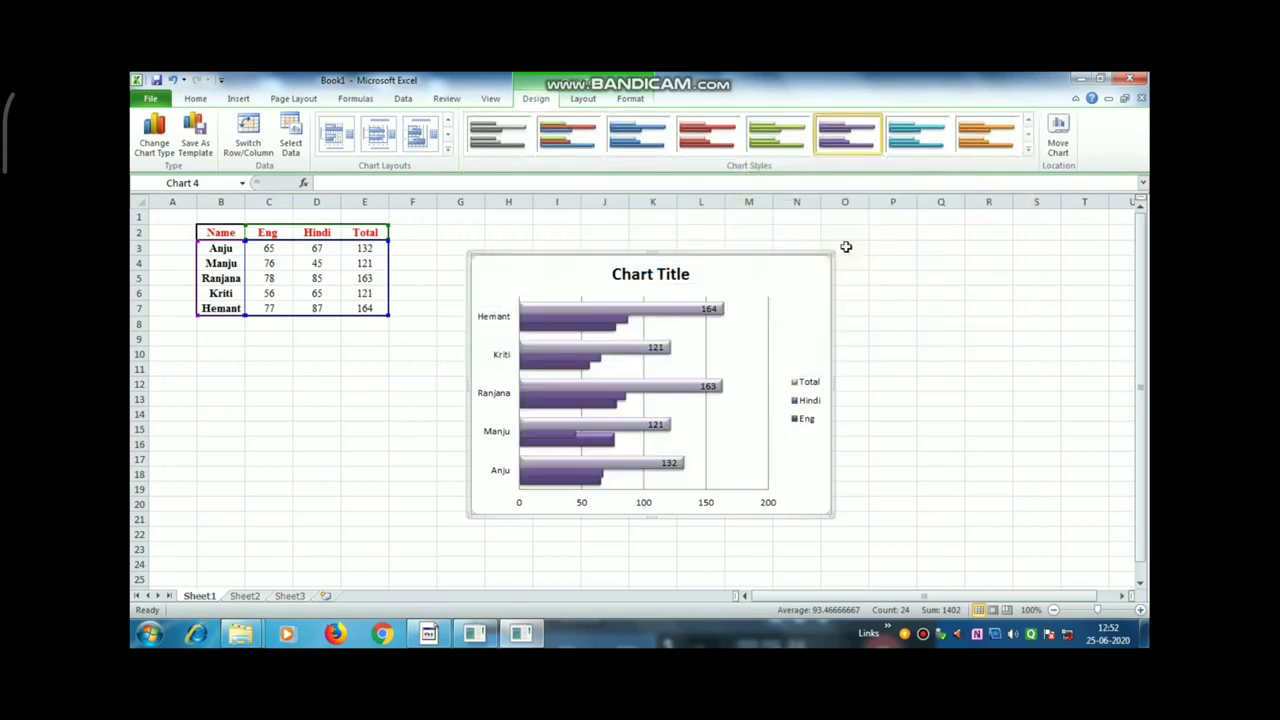
click(1028, 149)
click(978, 291)
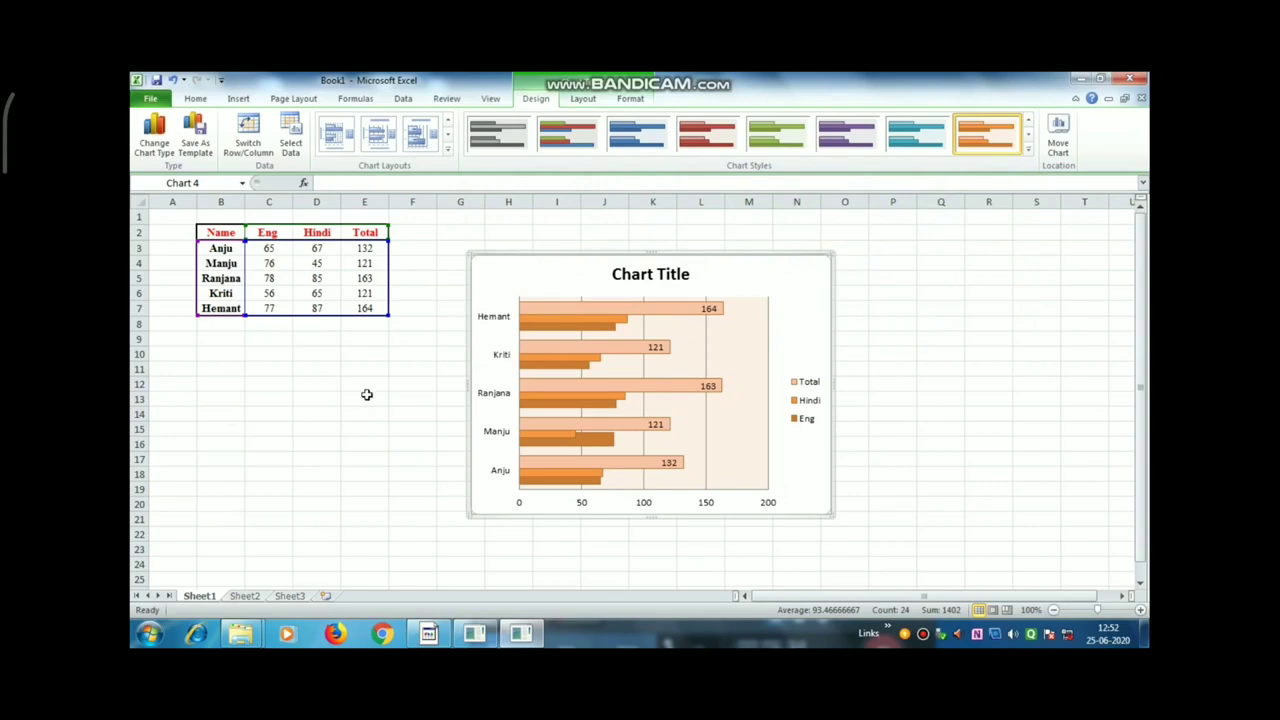
mouse_move(612, 347)
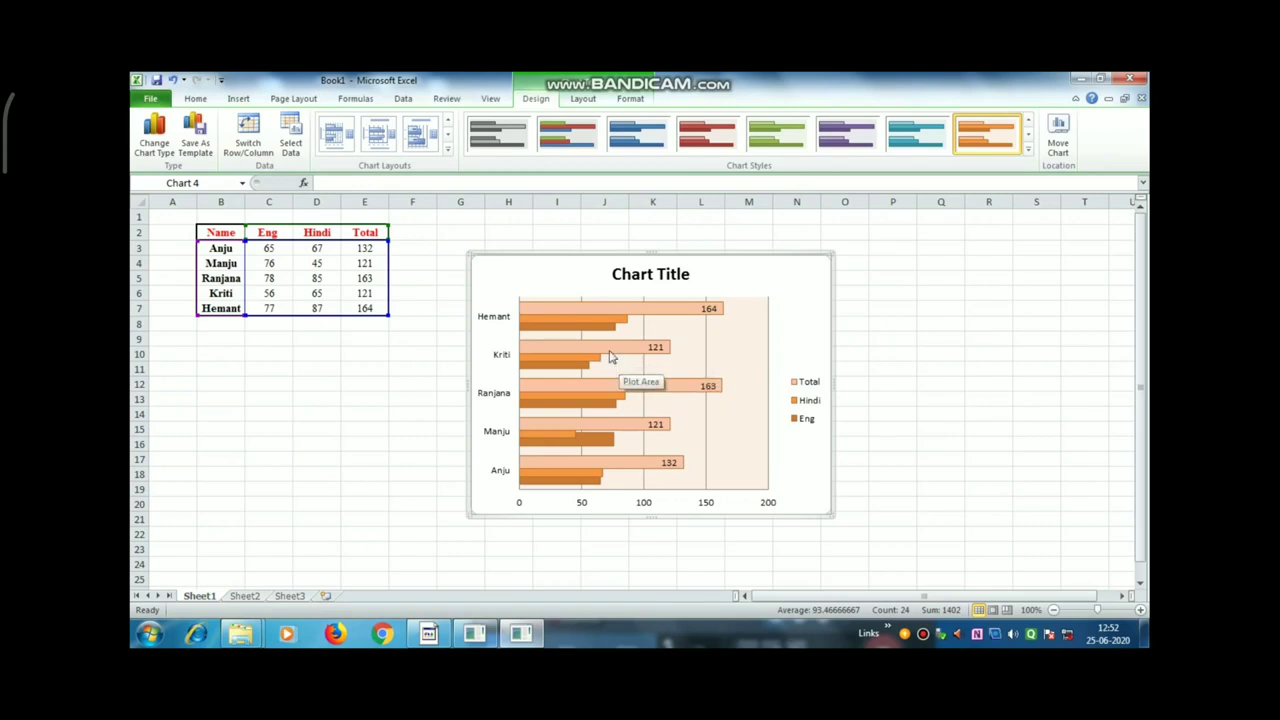
click(237, 99)
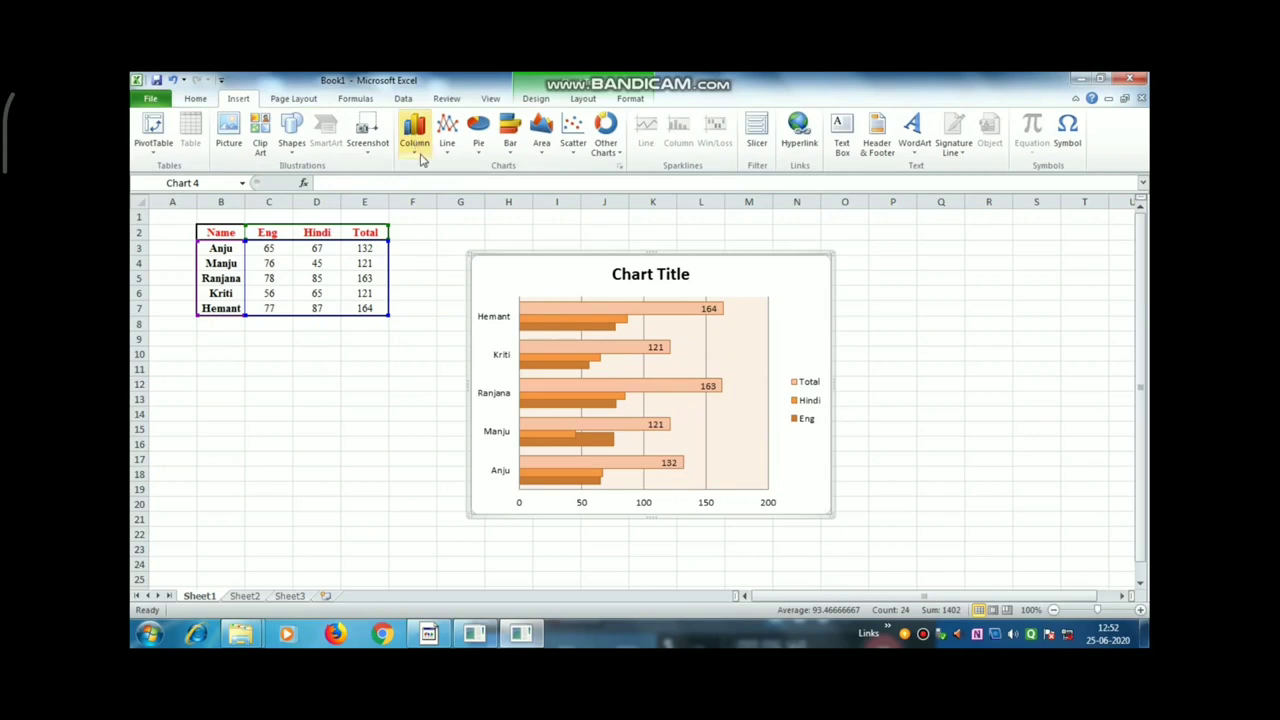
Change the bar chart to a 2-D Clustered Column chart
click(414, 138)
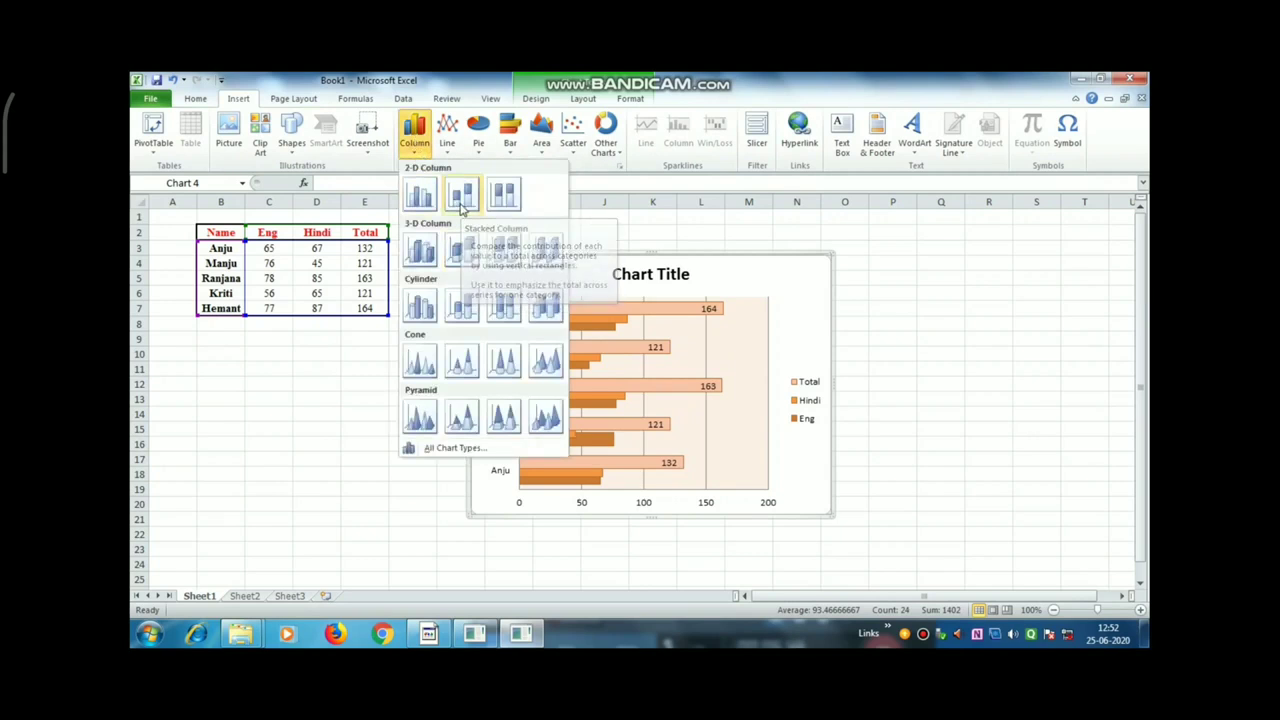
click(420, 196)
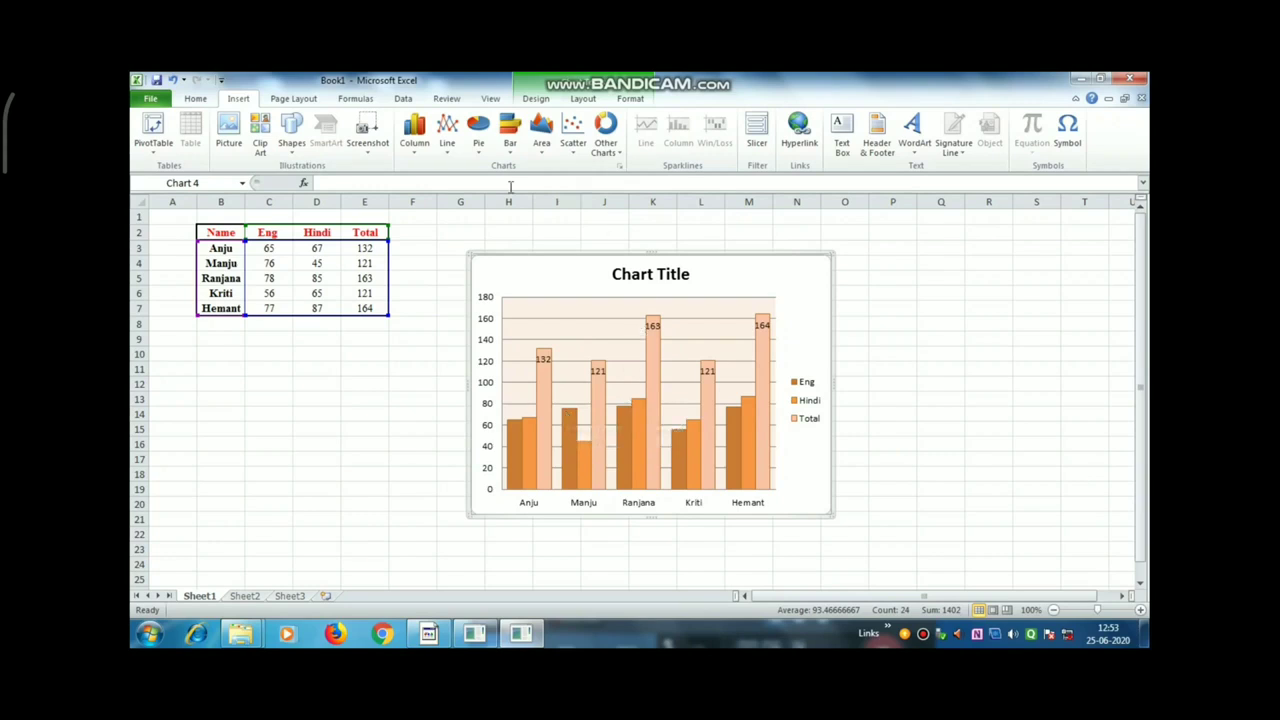
click(448, 148)
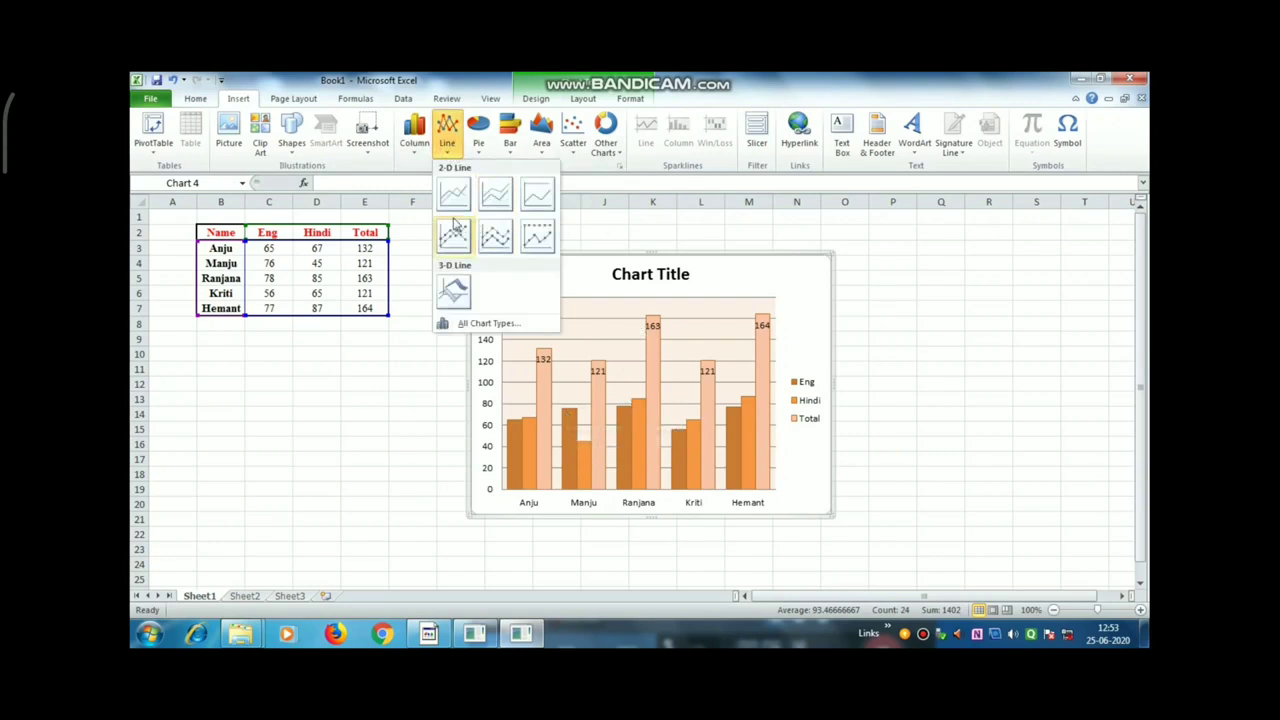
Change the chart to Line with Markers, then select the Total series and the plot area
click(463, 240)
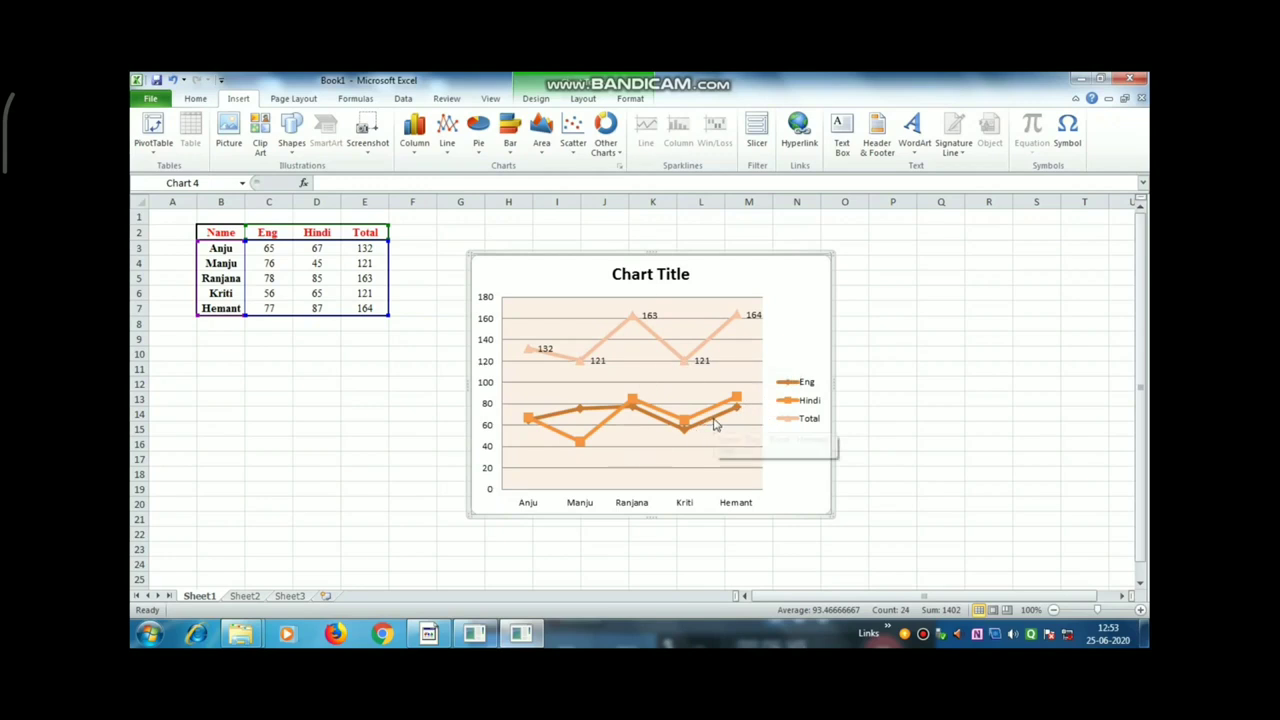
mouse_move(717, 399)
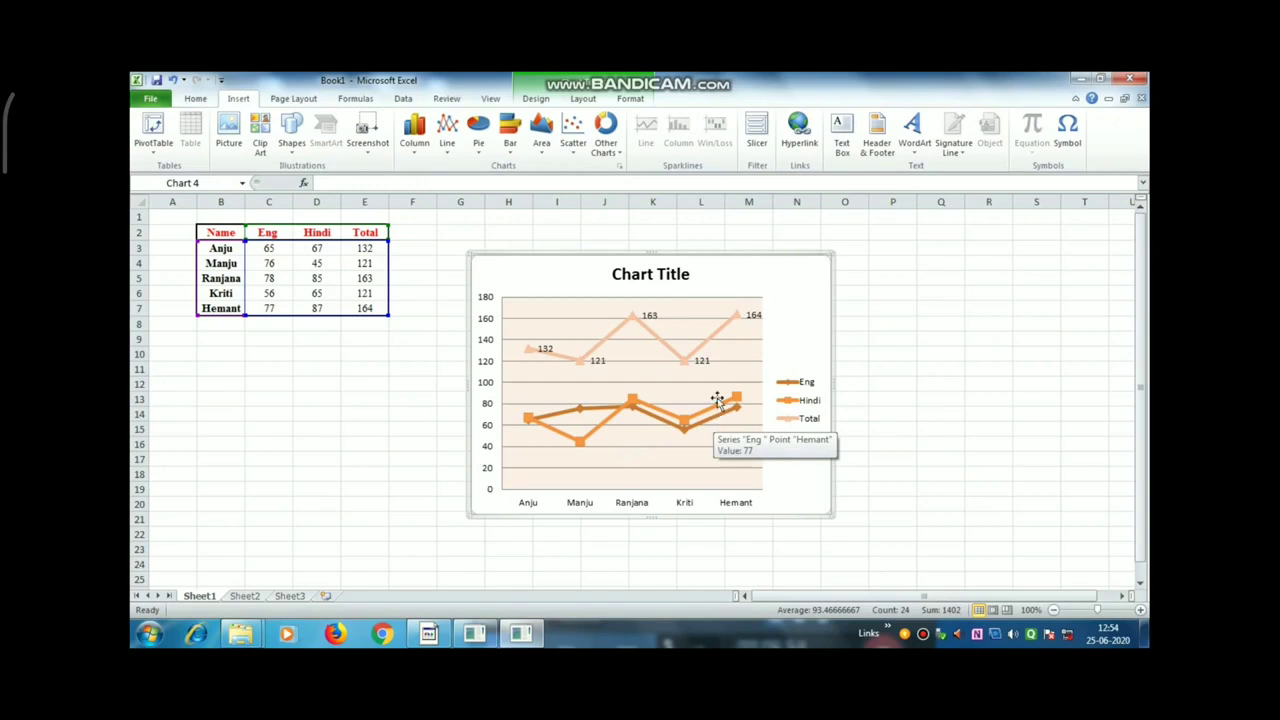
click(602, 346)
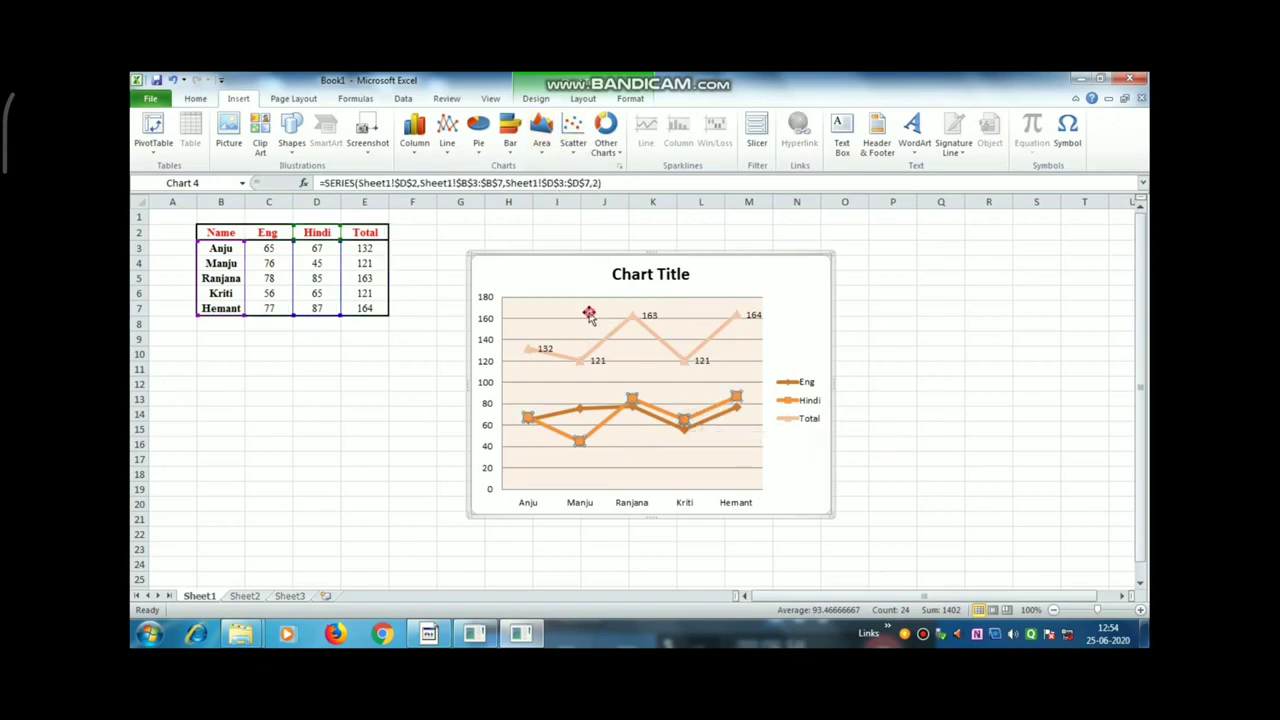
click(586, 314)
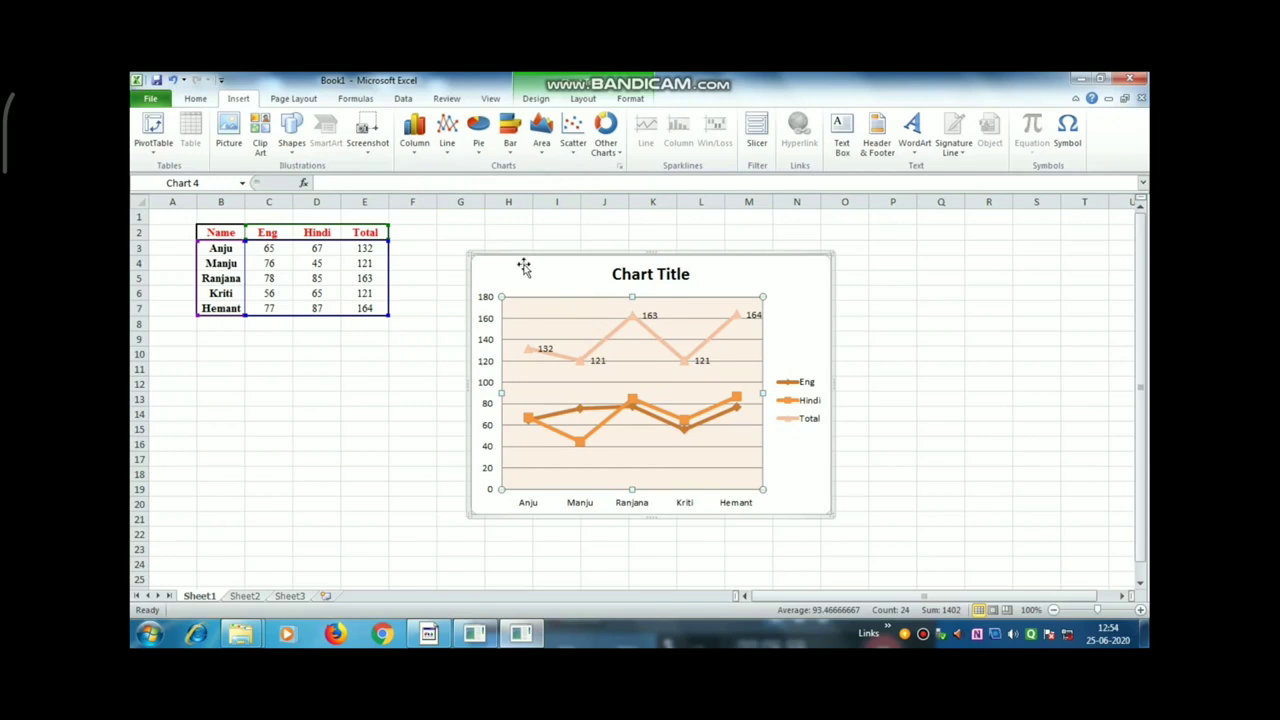
Switch the line chart to the 3-D Line type
click(449, 140)
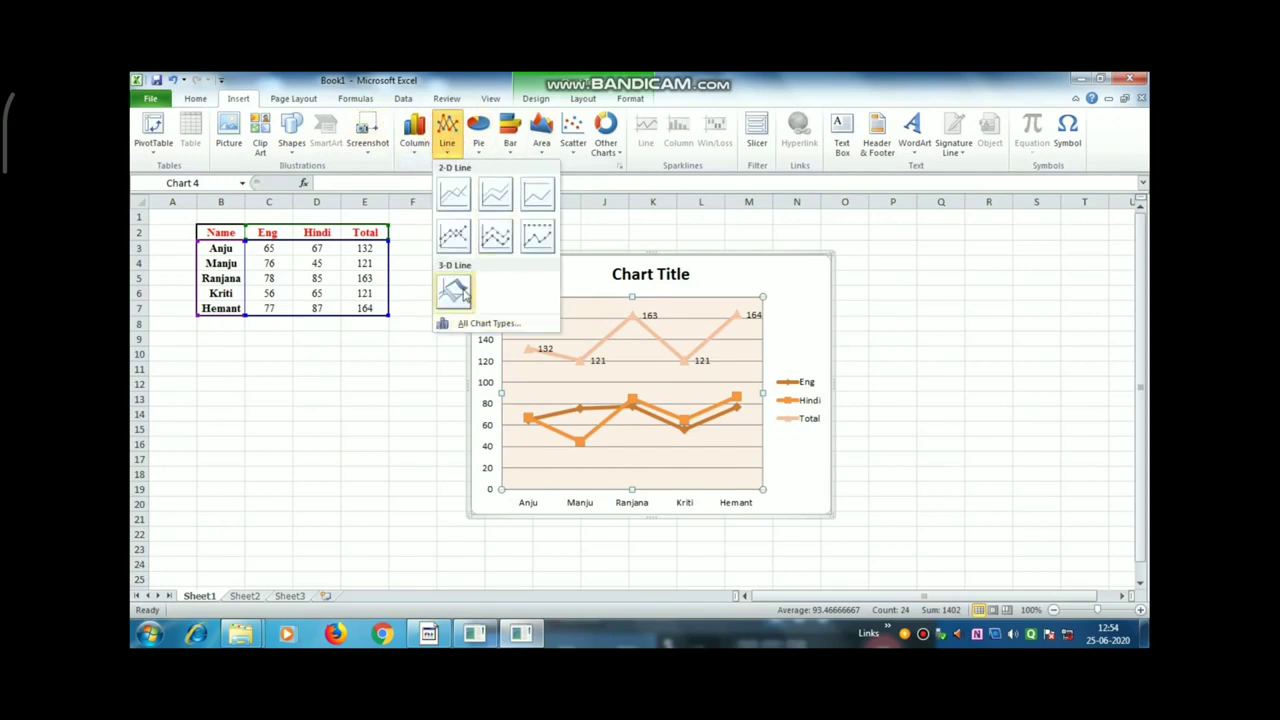
click(455, 290)
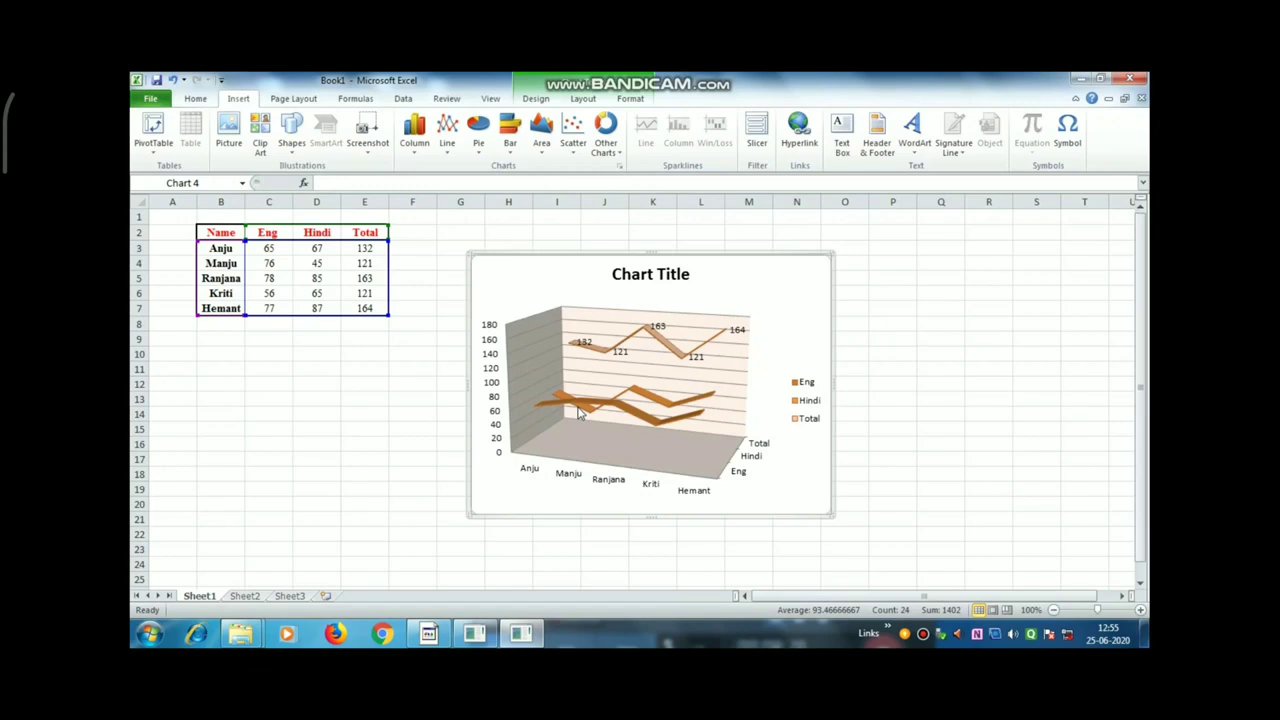
Change the chart to the first 2-D Area type and select its Total series
click(547, 157)
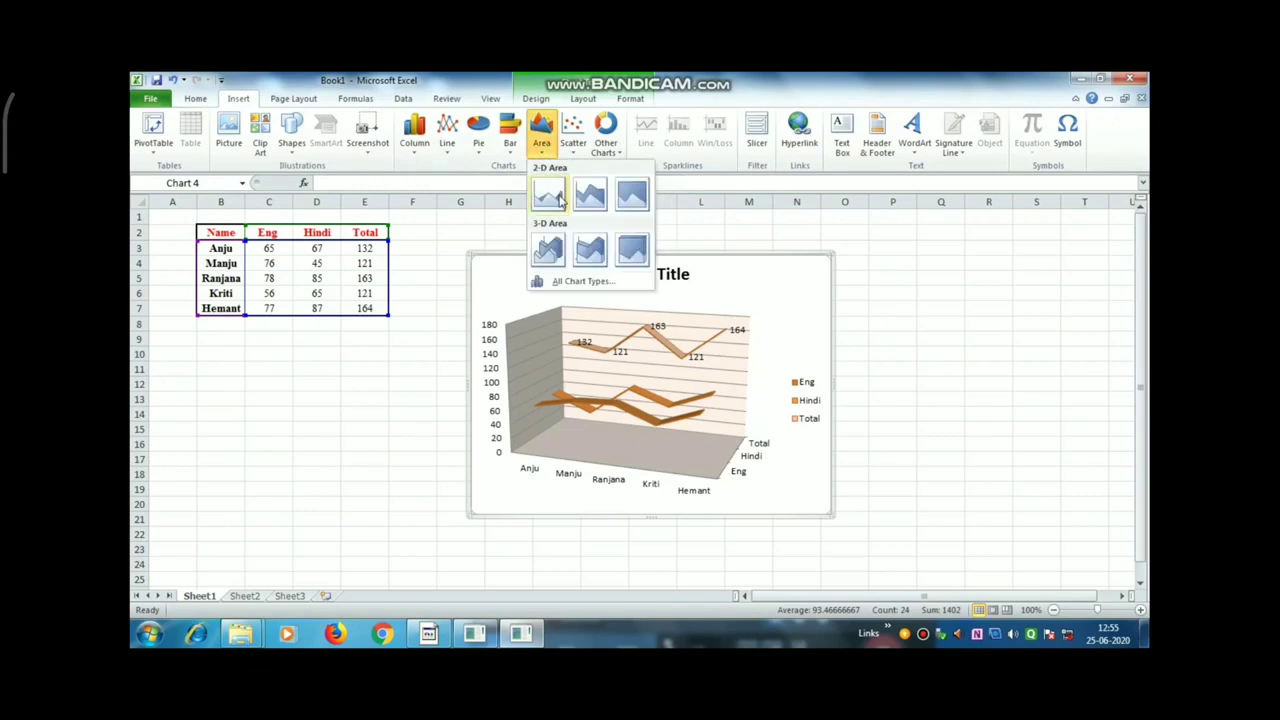
click(553, 199)
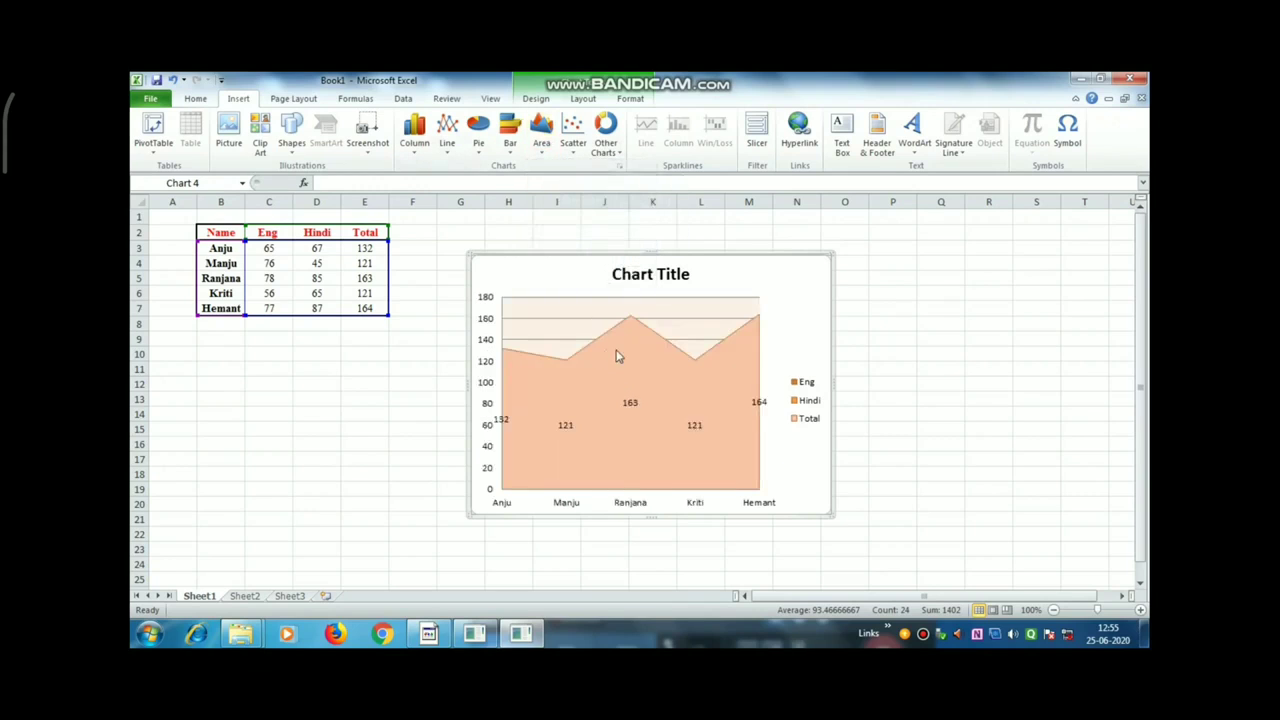
click(635, 372)
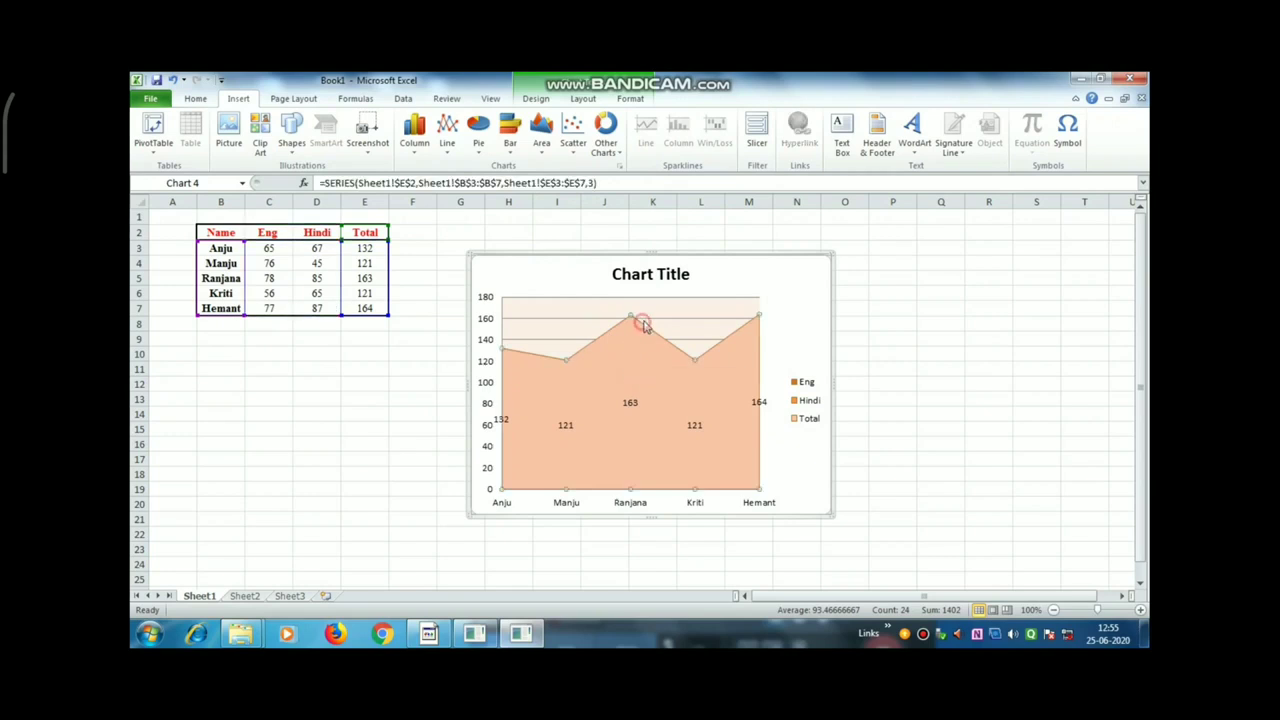
click(596, 302)
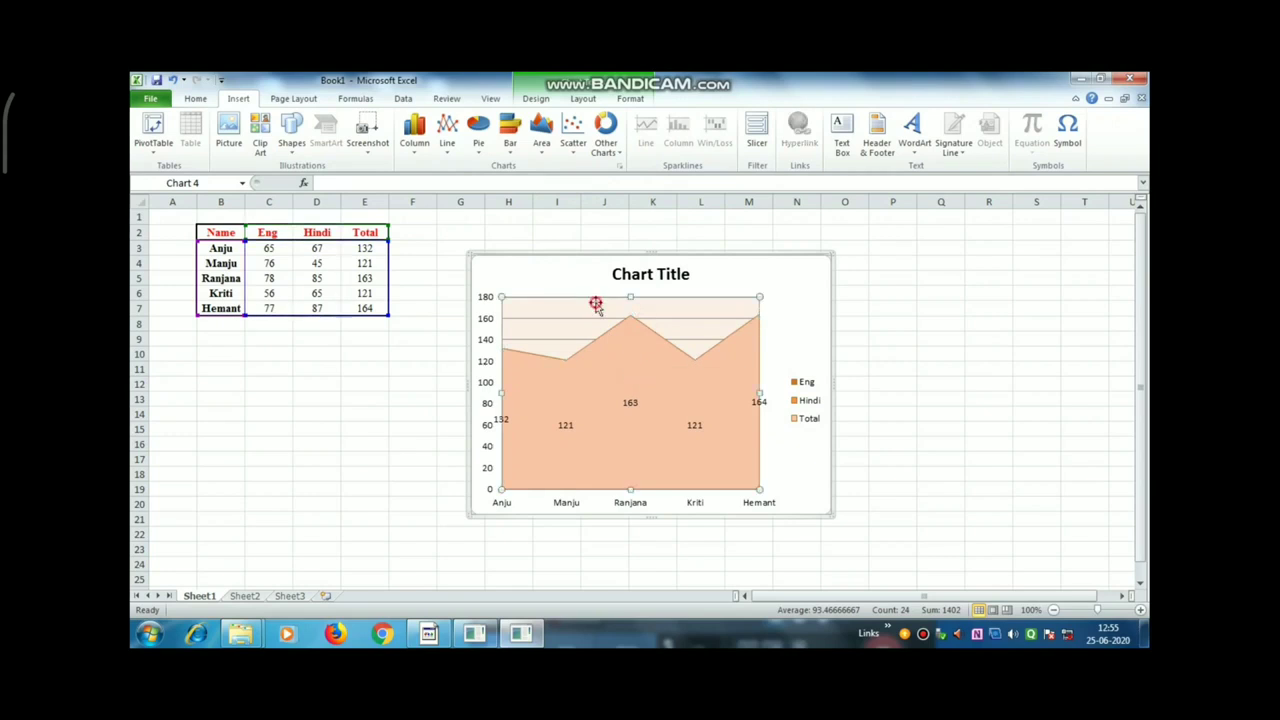
click(556, 262)
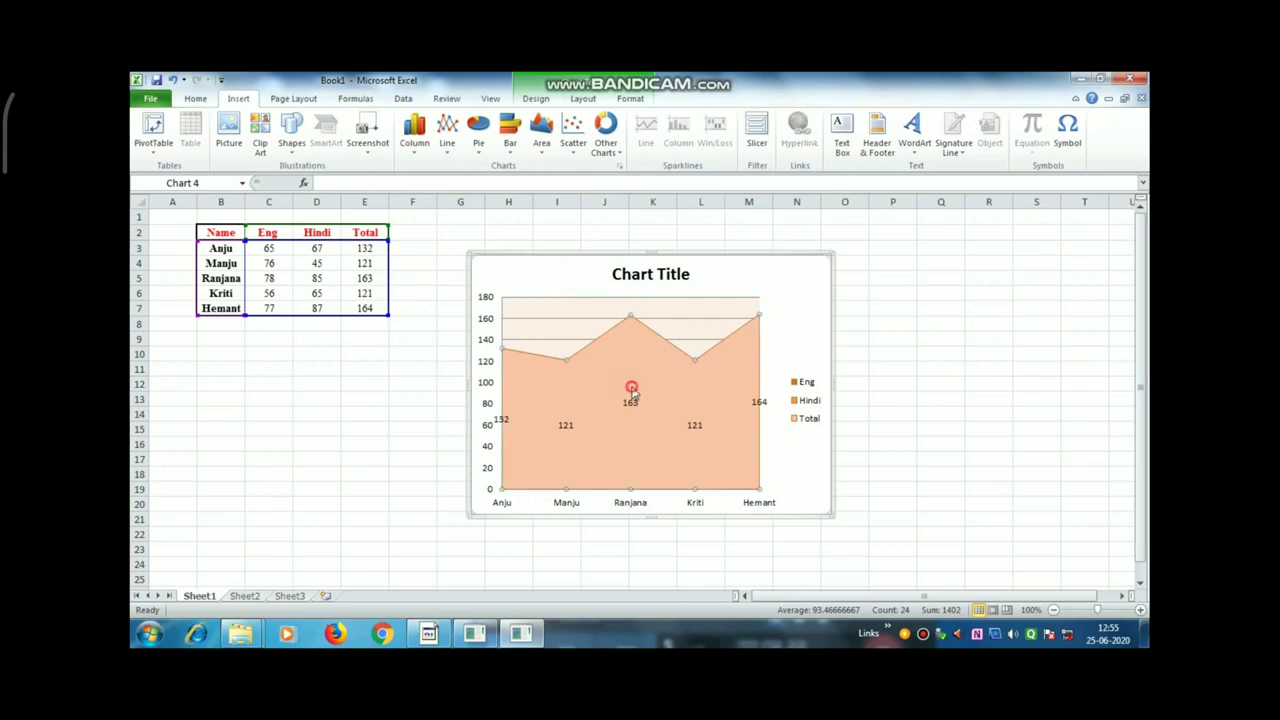
click(628, 394)
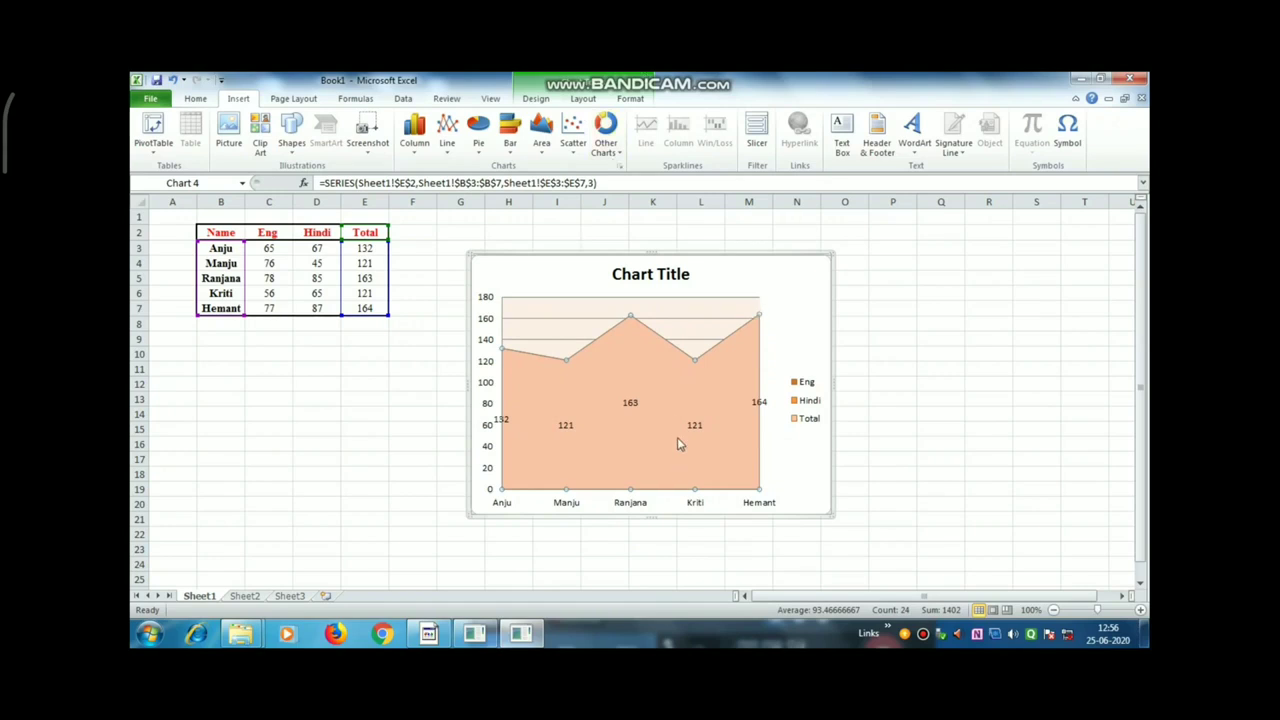
click(592, 310)
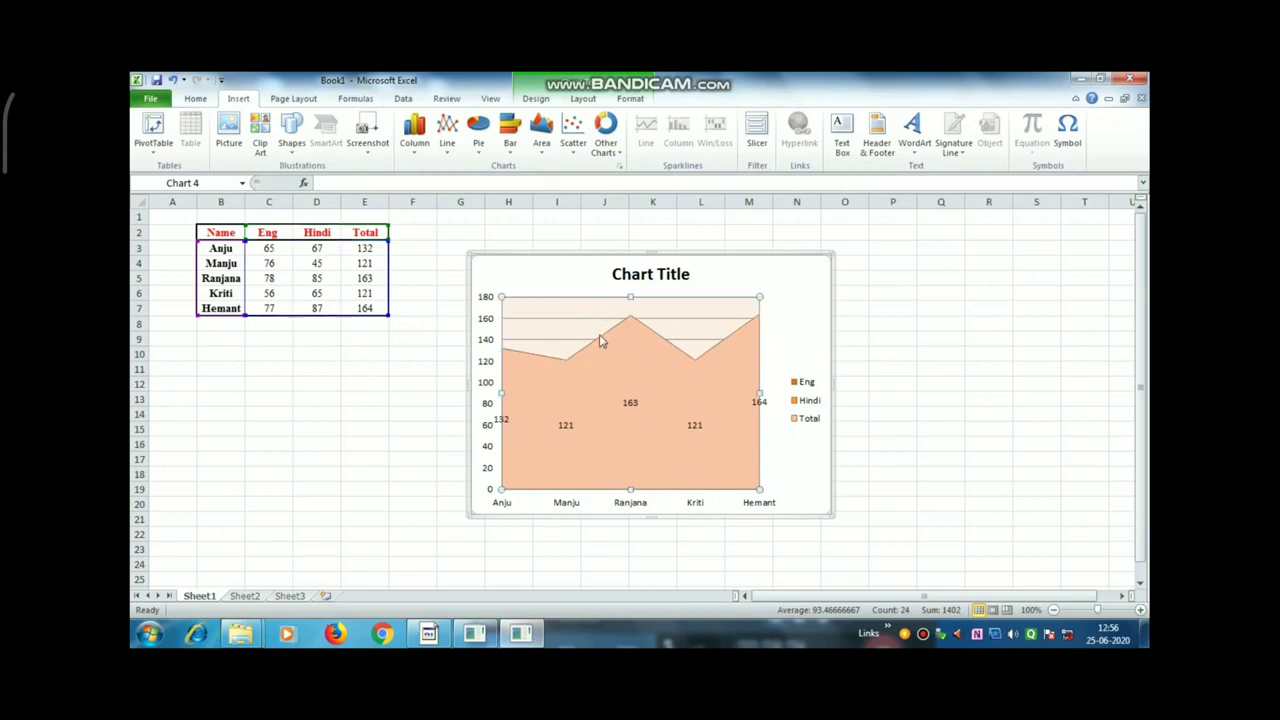
click(541, 130)
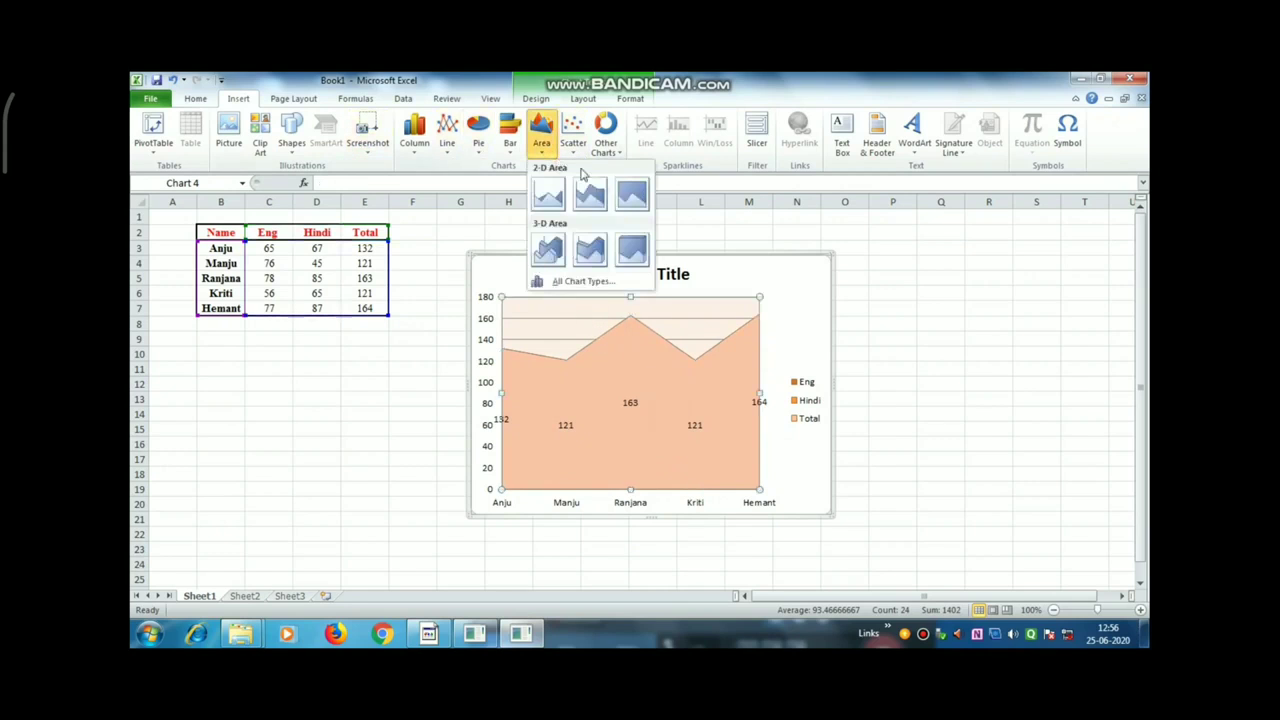
click(584, 282)
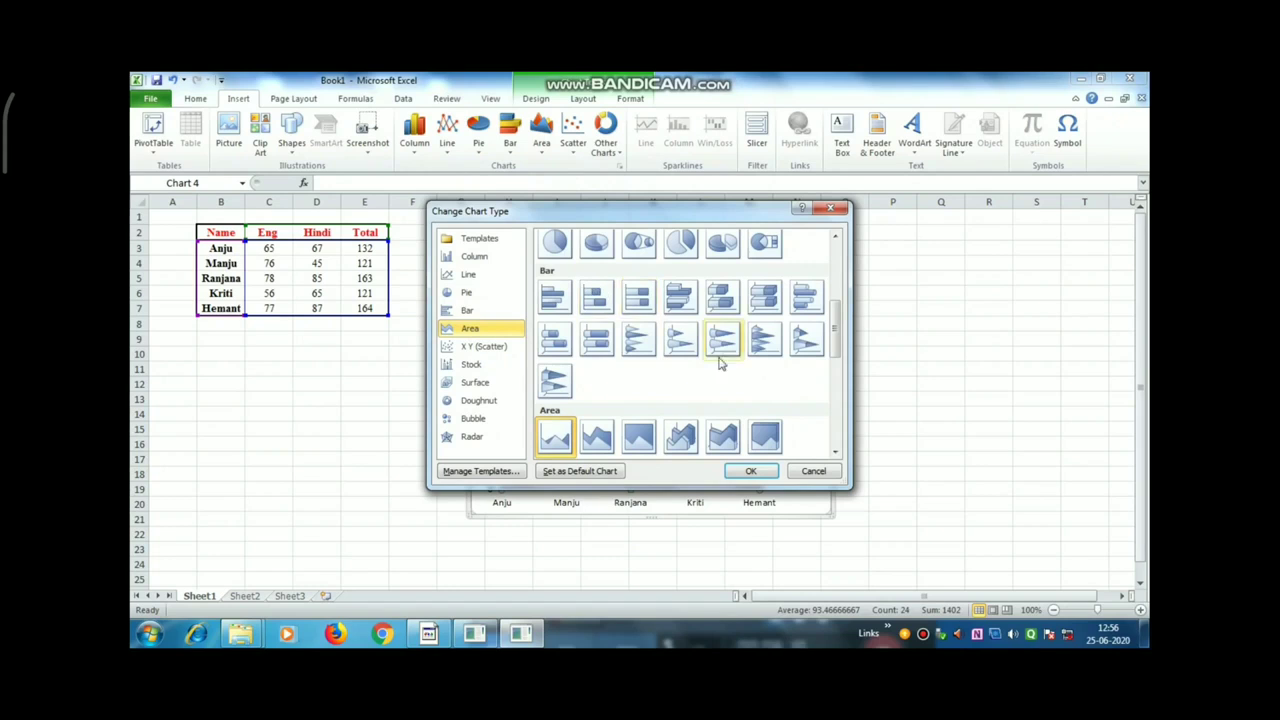
click(556, 434)
click(752, 472)
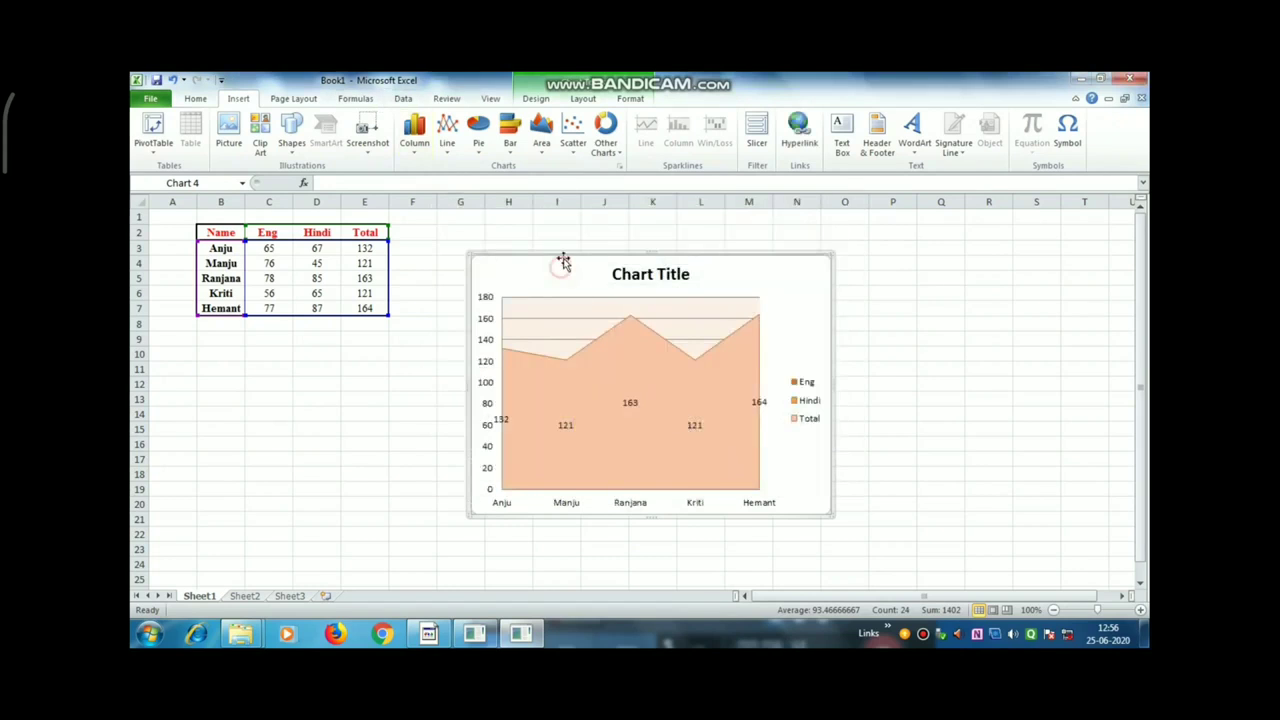
click(636, 99)
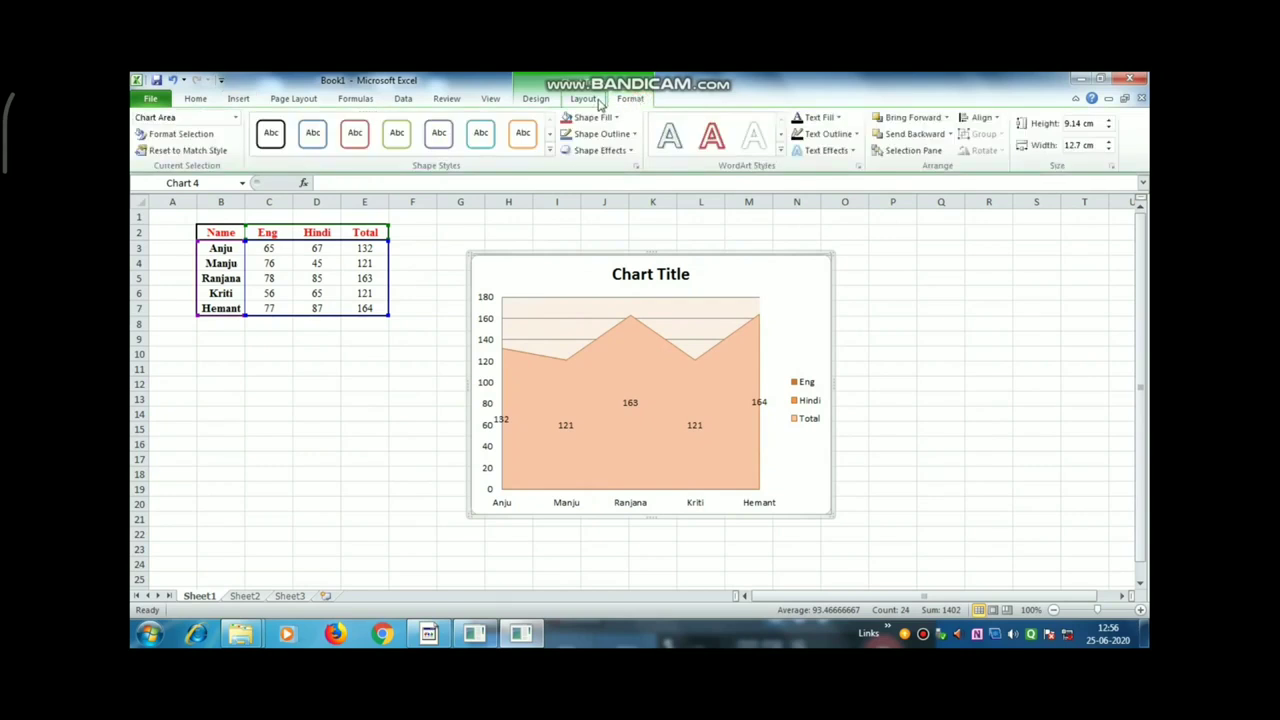
click(574, 100)
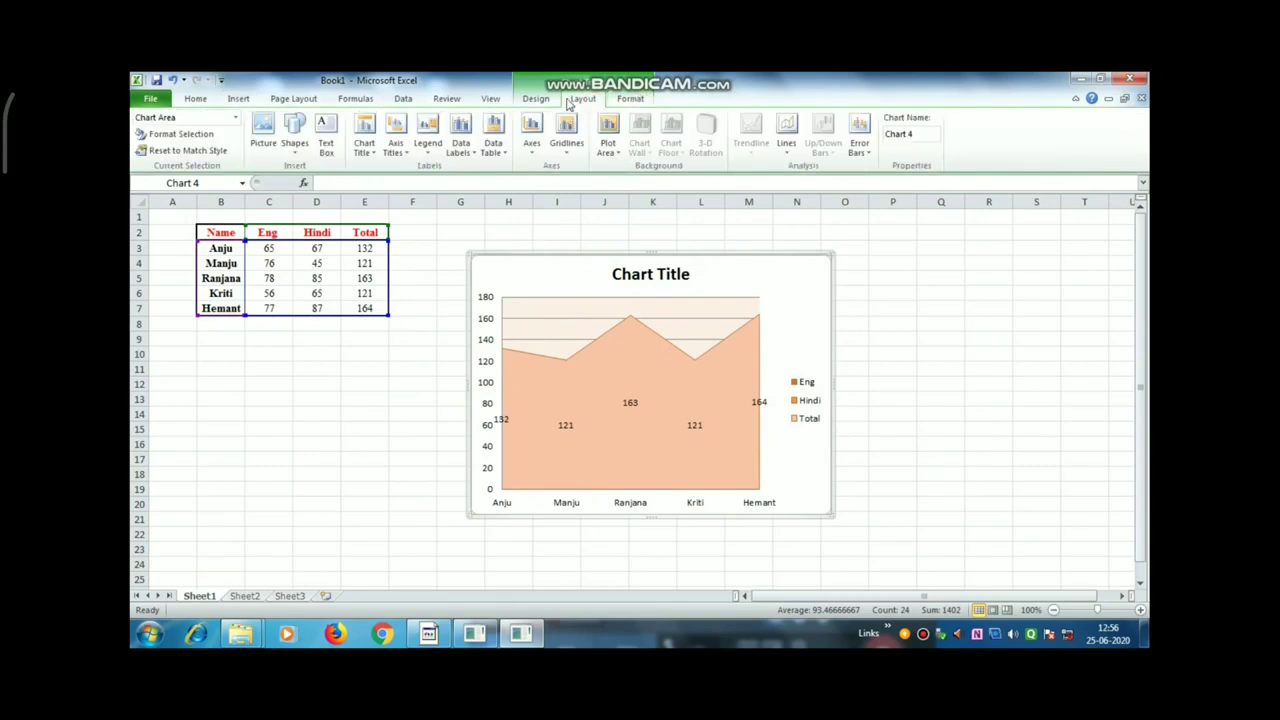
click(377, 158)
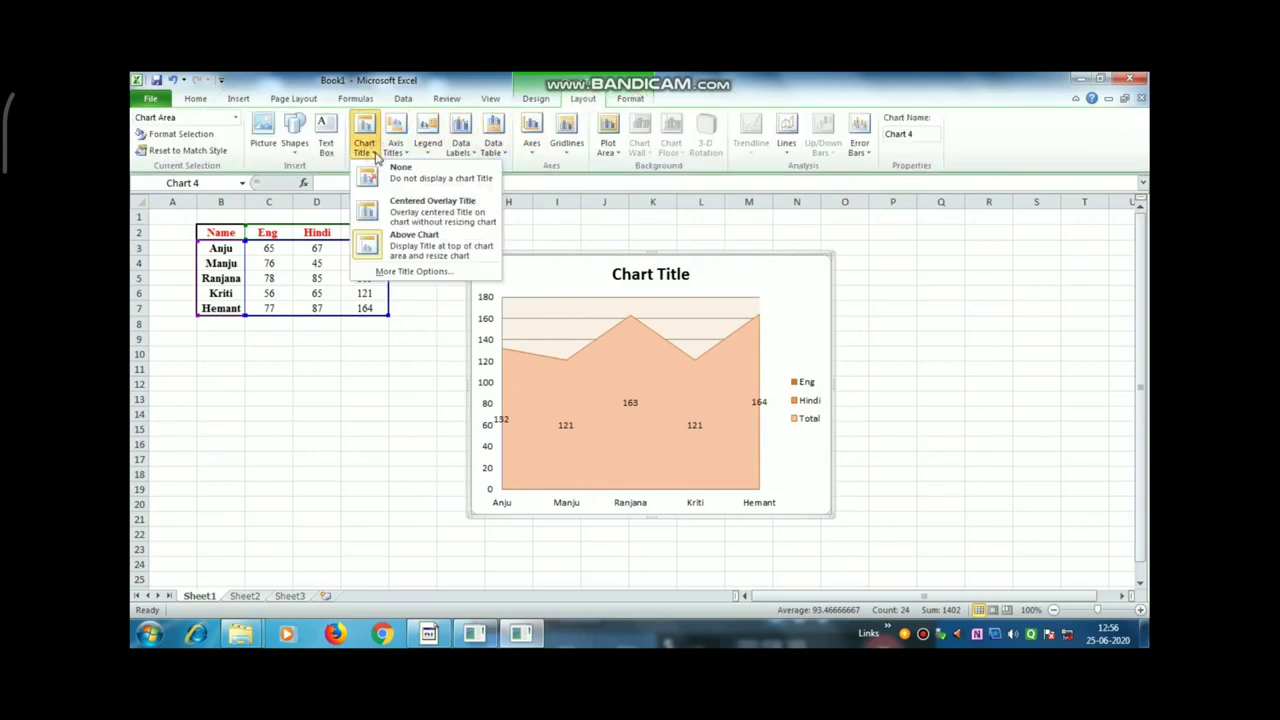
click(646, 346)
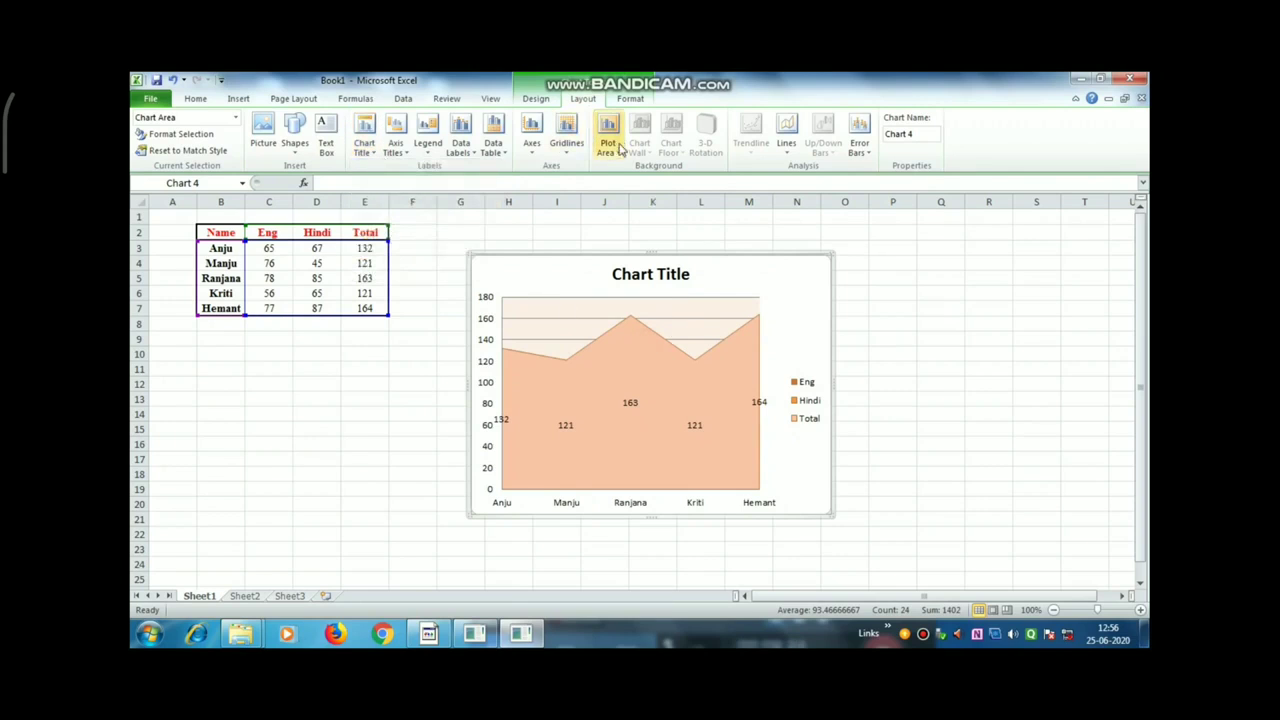
click(612, 140)
click(660, 207)
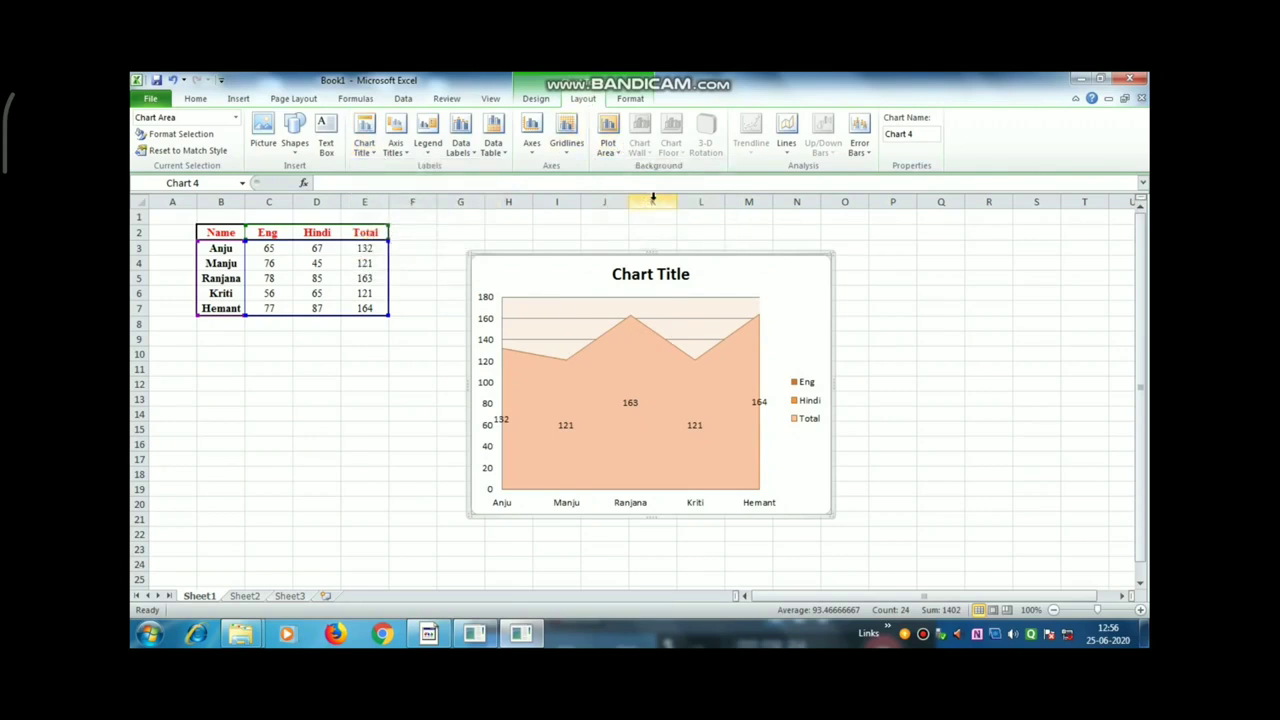
click(645, 366)
click(623, 310)
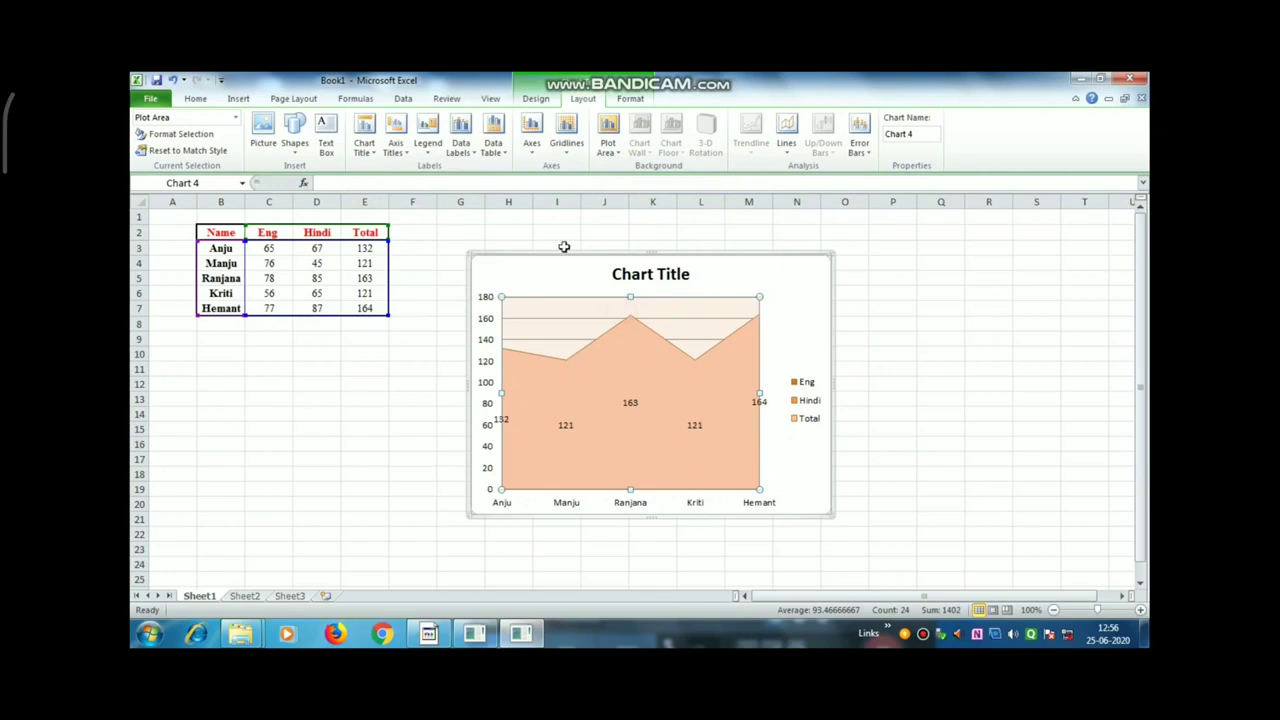
click(293, 98)
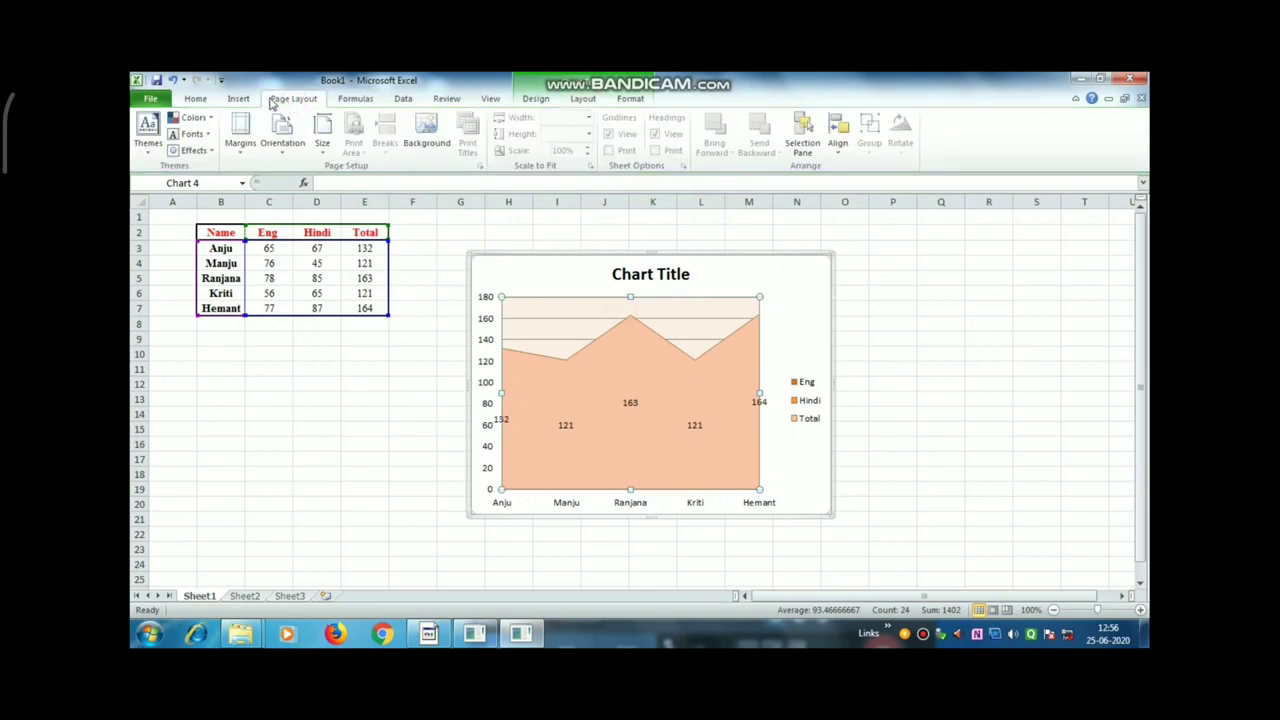
Nudge the chart slightly upward on the sheet and select the Total series
click(238, 98)
click(541, 148)
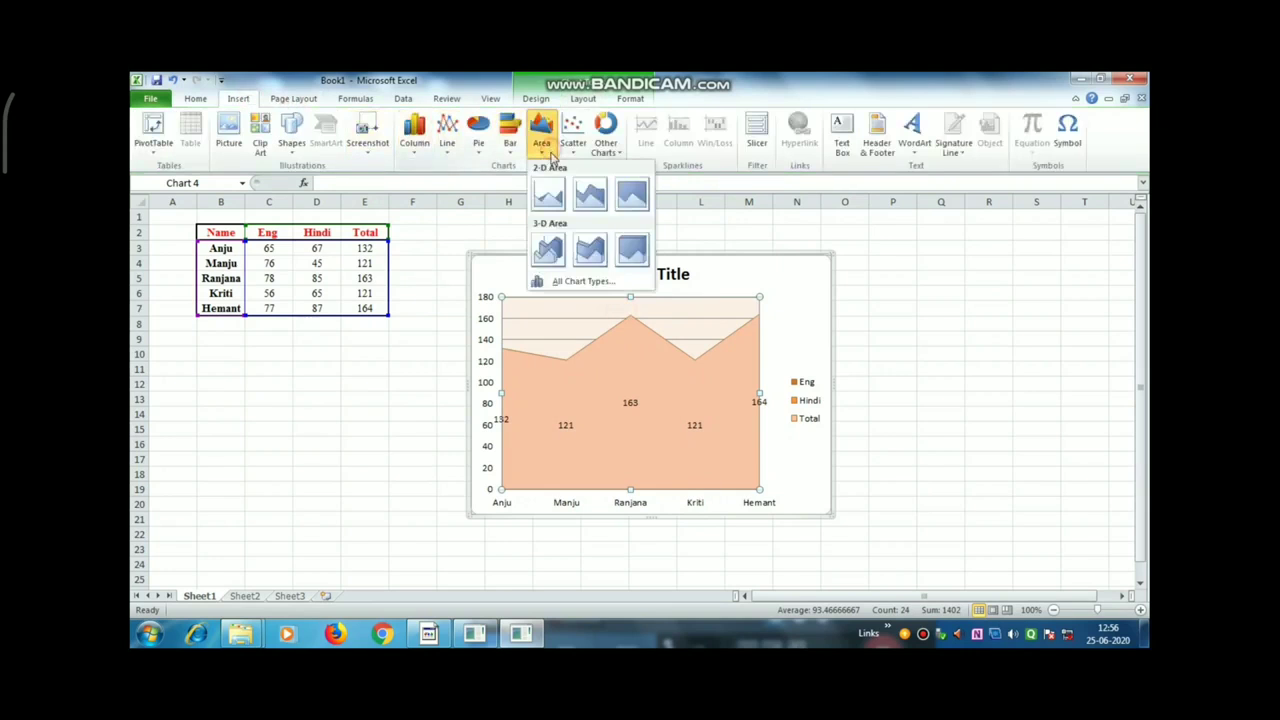
click(660, 366)
click(573, 254)
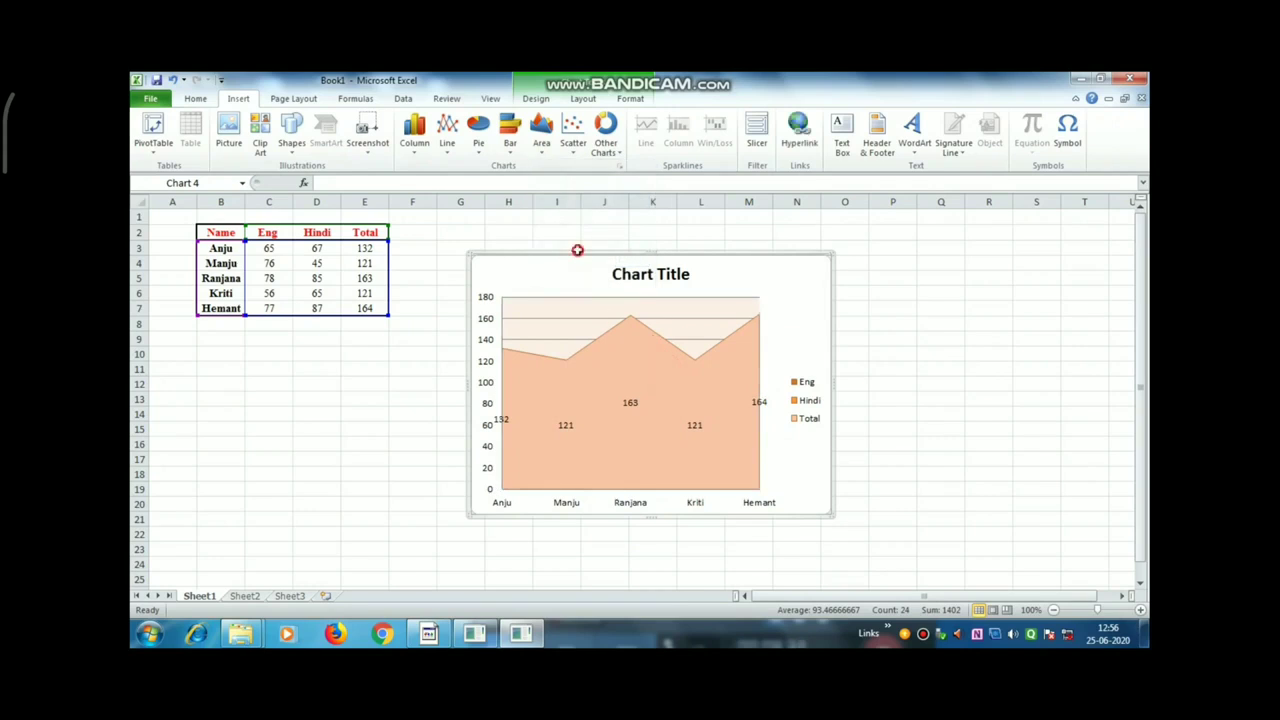
mouse_move(650, 253)
mouse_down()
mouse_move(648, 265)
mouse_move(646, 244)
mouse_up()
click(663, 350)
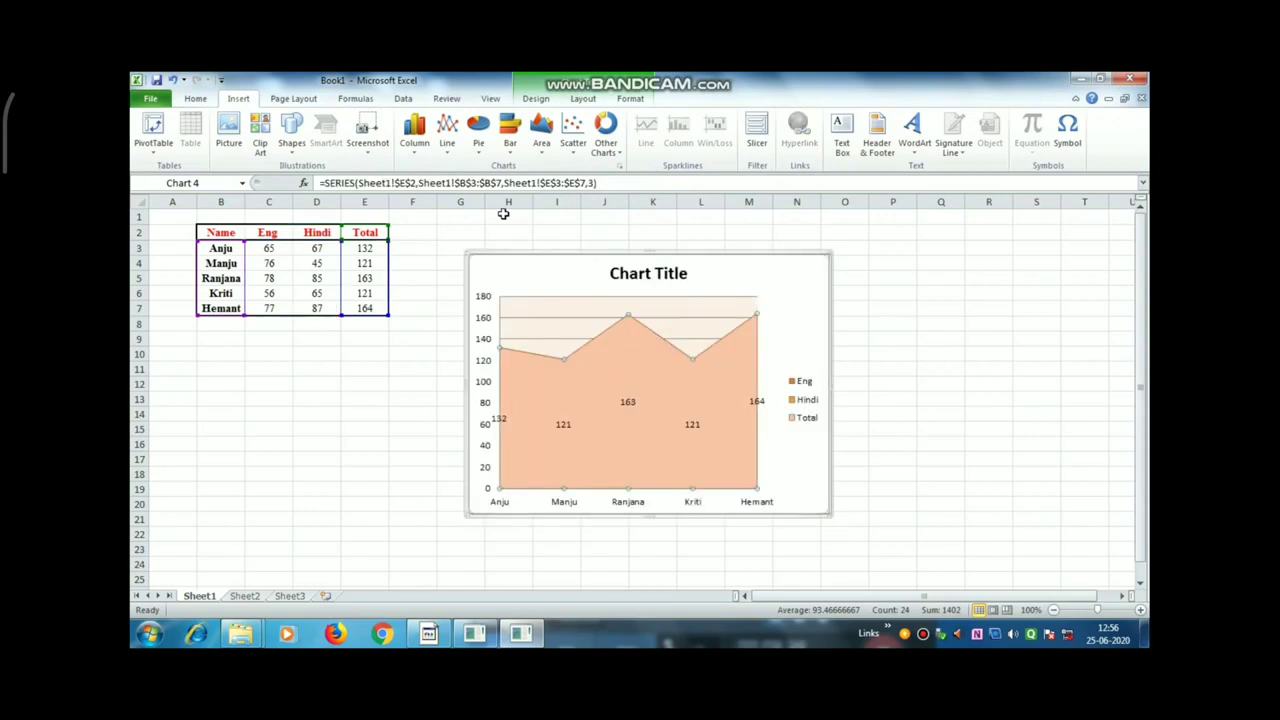
Change the chart to a 2-D Stacked Area chart with the value axis reaching 350
click(543, 150)
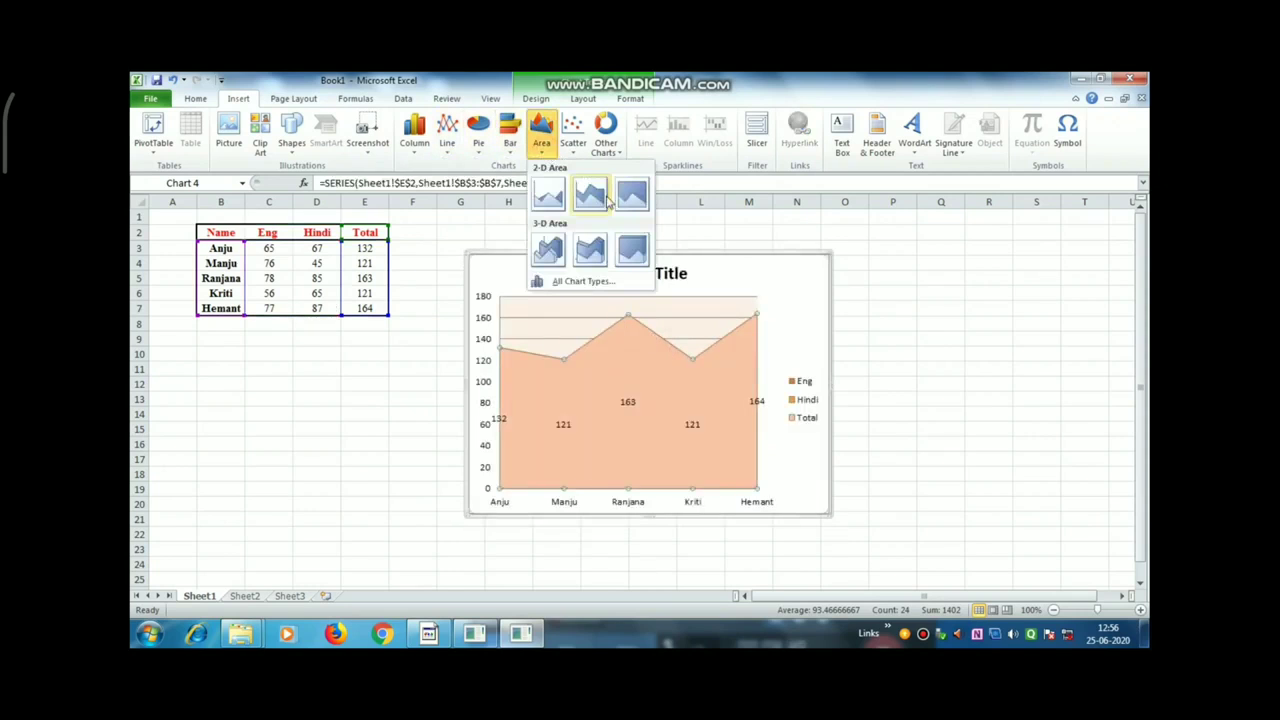
click(592, 198)
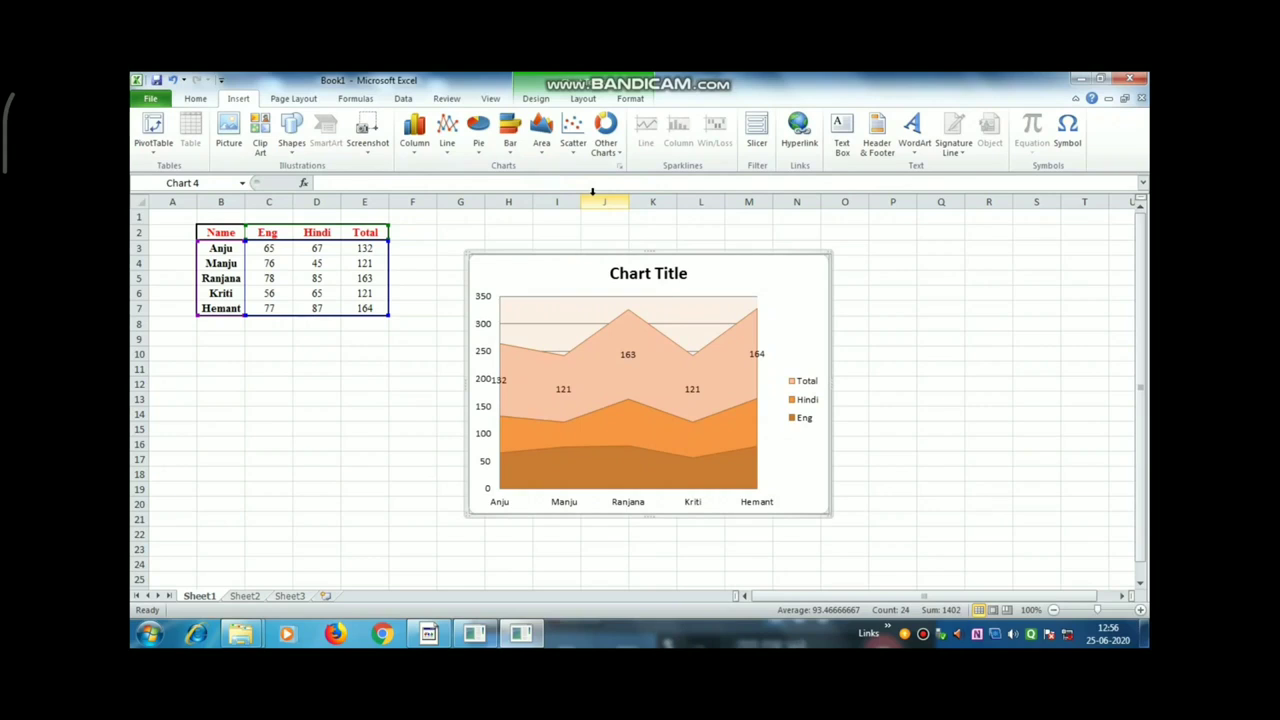
click(547, 150)
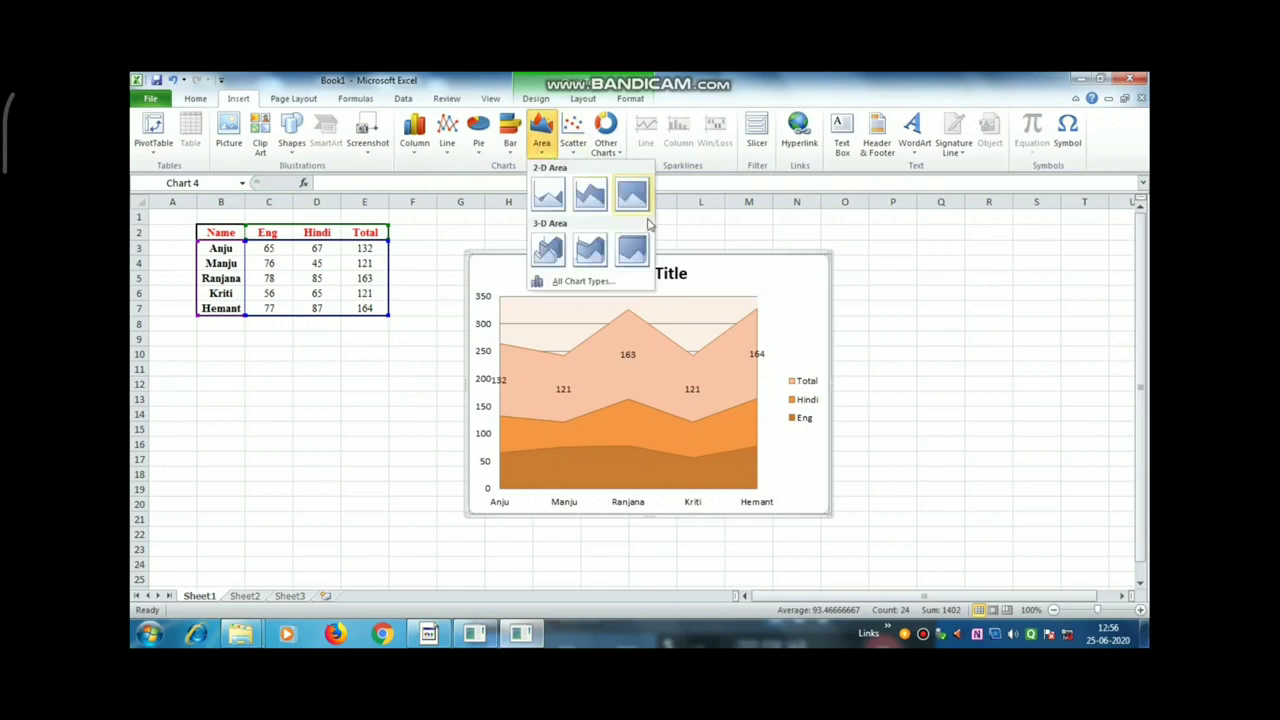
click(709, 380)
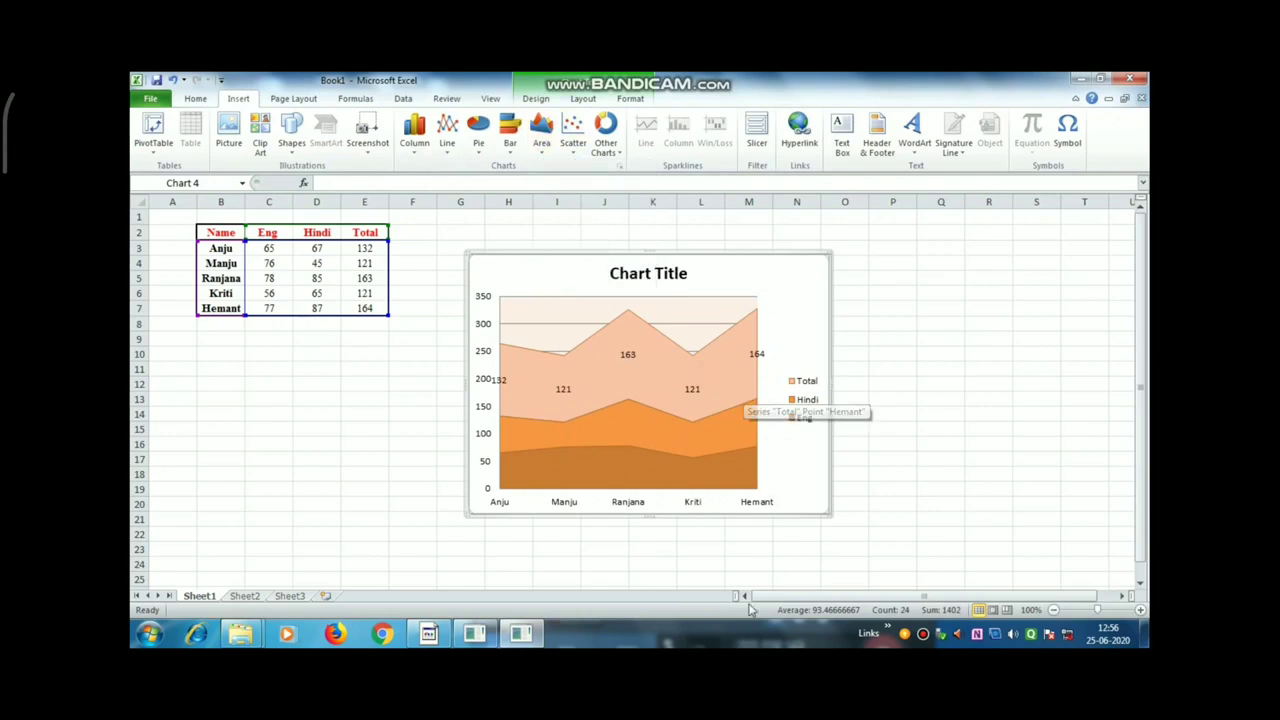